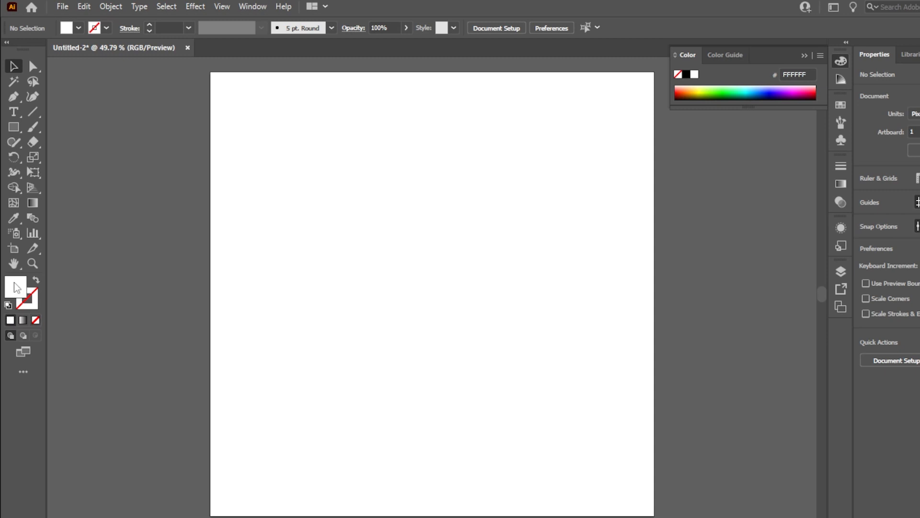
# - Set the fill color to mint green (55F2AF)
pyautogui.doubleClick(16, 289)
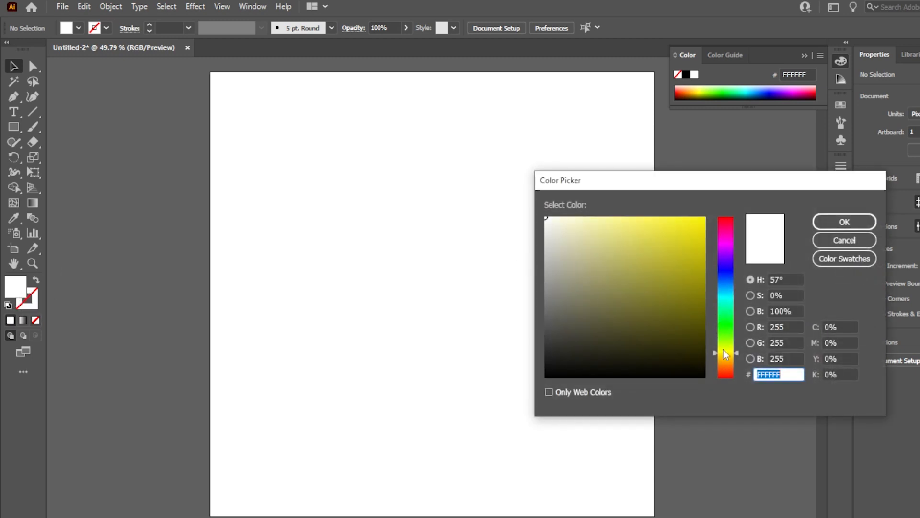
pyautogui.moveTo(725, 353); pyautogui.dragTo(725, 310)
pyautogui.click(649, 225)
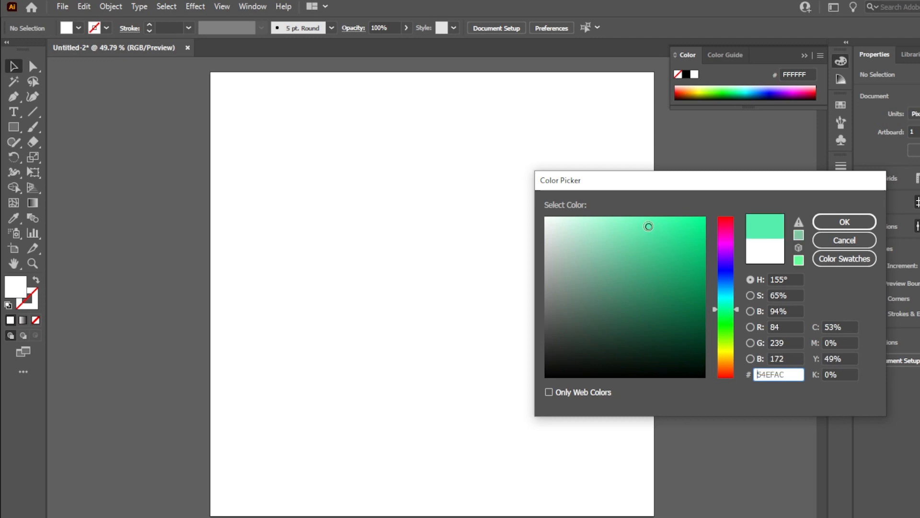
pyautogui.click(649, 225)
pyautogui.click(844, 224)
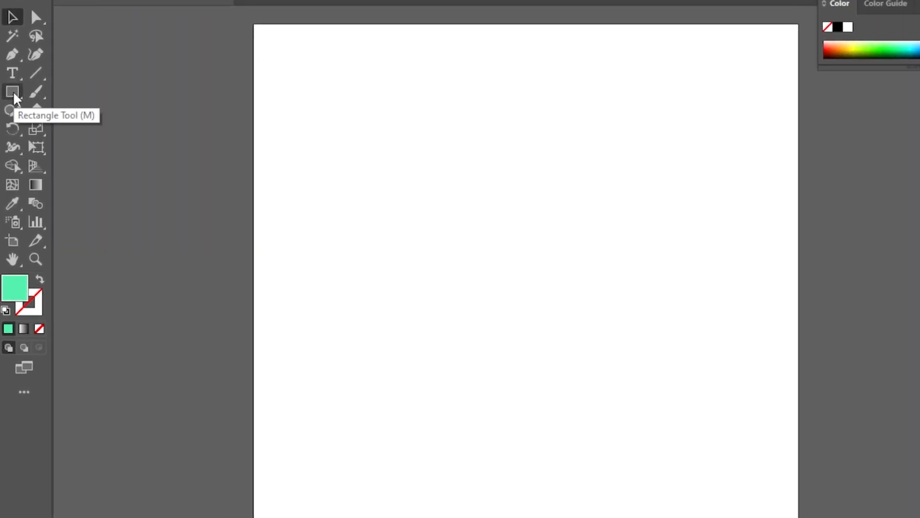
# - Draw a circle about 345 px in diameter in the upper-middle of the artboard with the Ellipse tool
pyautogui.click(14, 128)
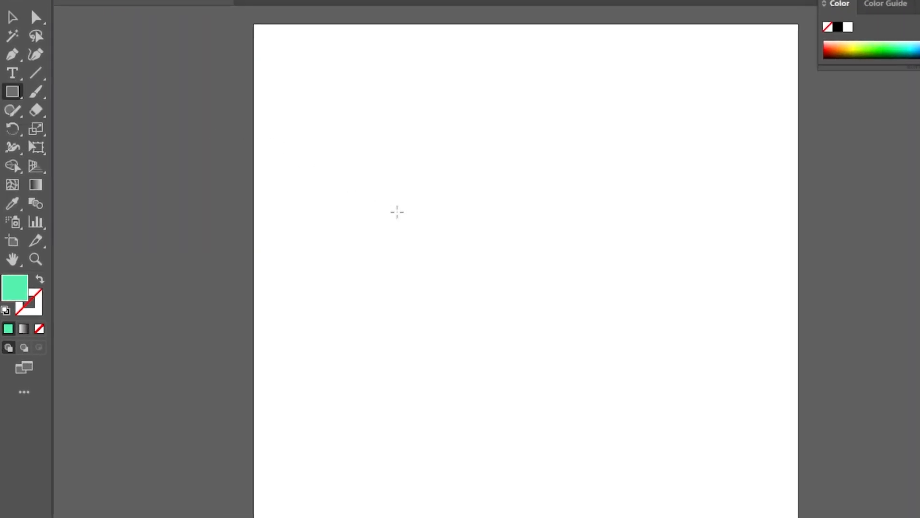
pyautogui.click(12, 92)
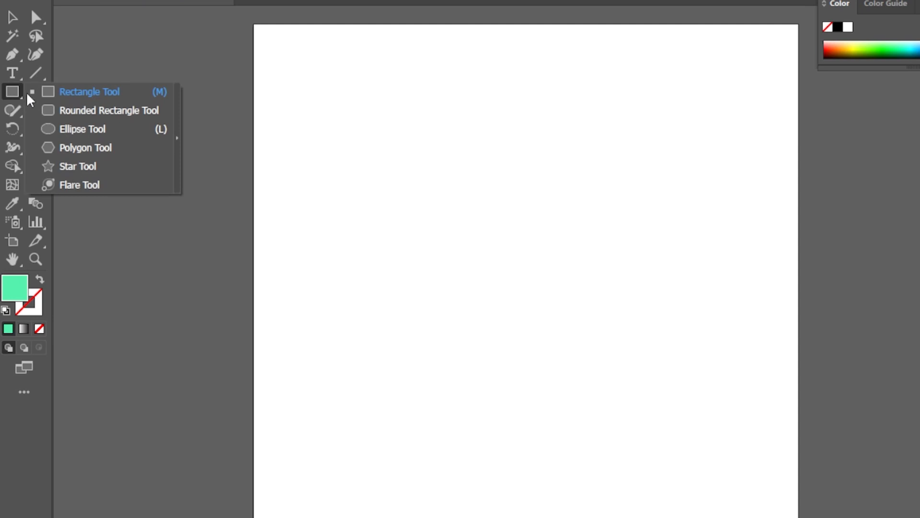
pyautogui.click(85, 129)
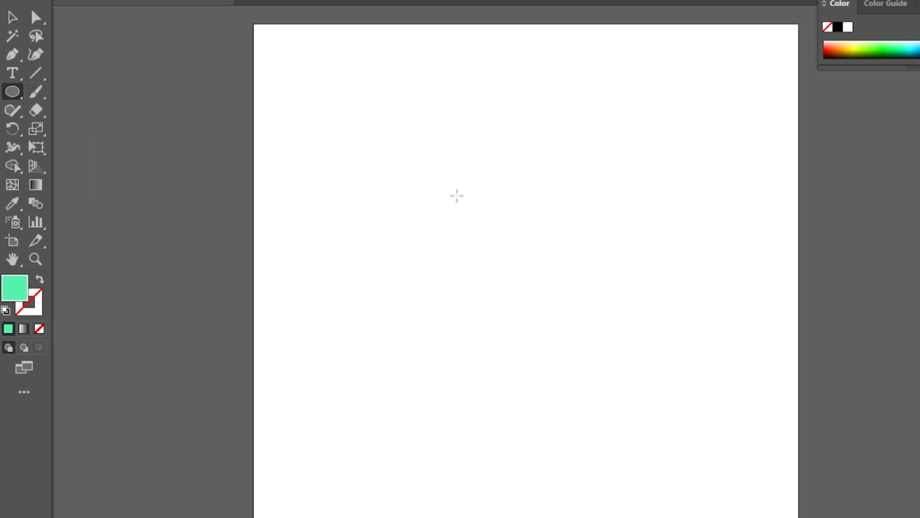
pyautogui.moveTo(490, 213); pyautogui.dragTo(566, 329)
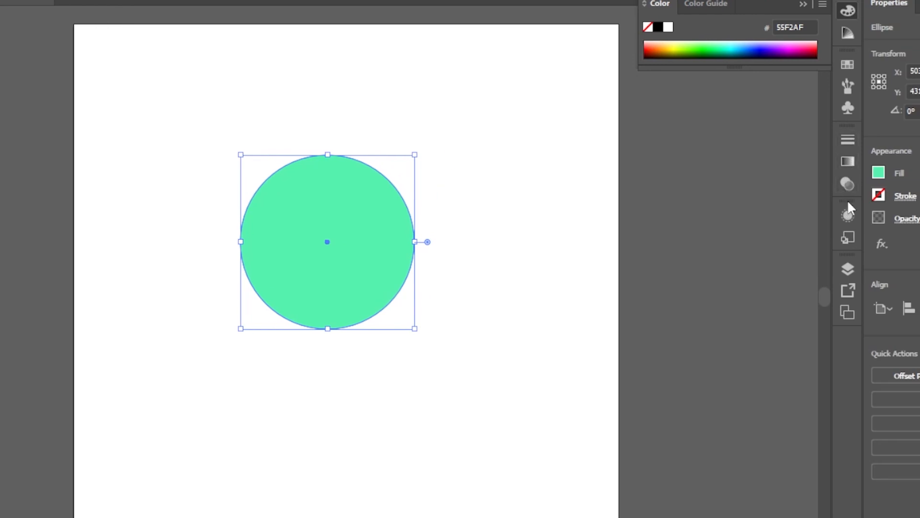
# - Apply a freeform gradient in Points mode to the circle and add color stops near its right and left edges
pyautogui.click(846, 161)
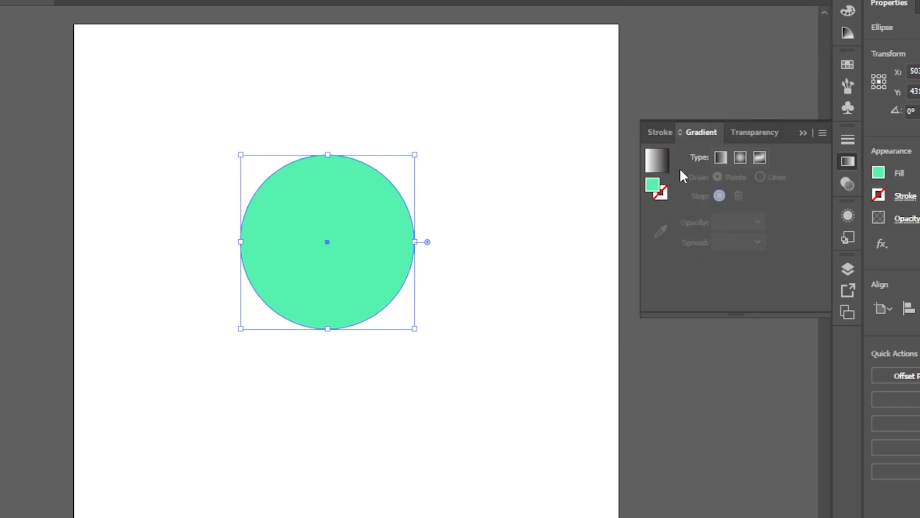
pyautogui.click(126, 6)
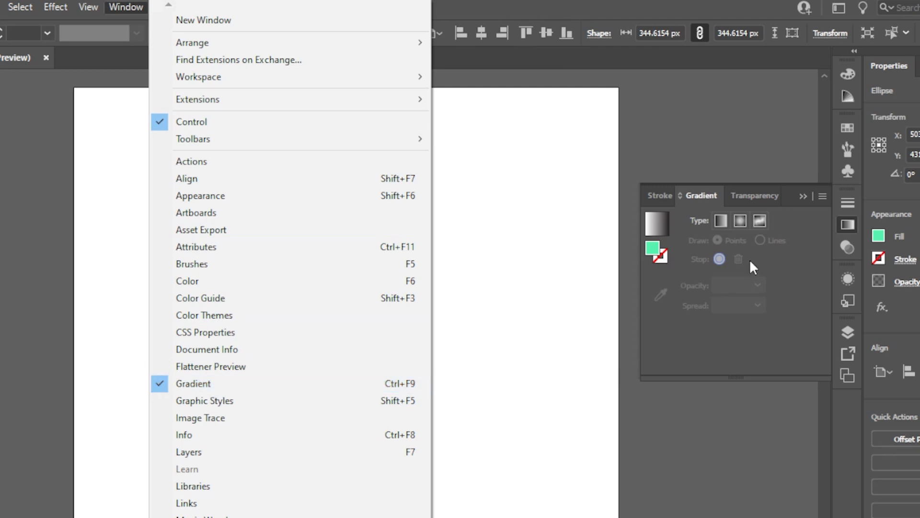
pyautogui.click(801, 277)
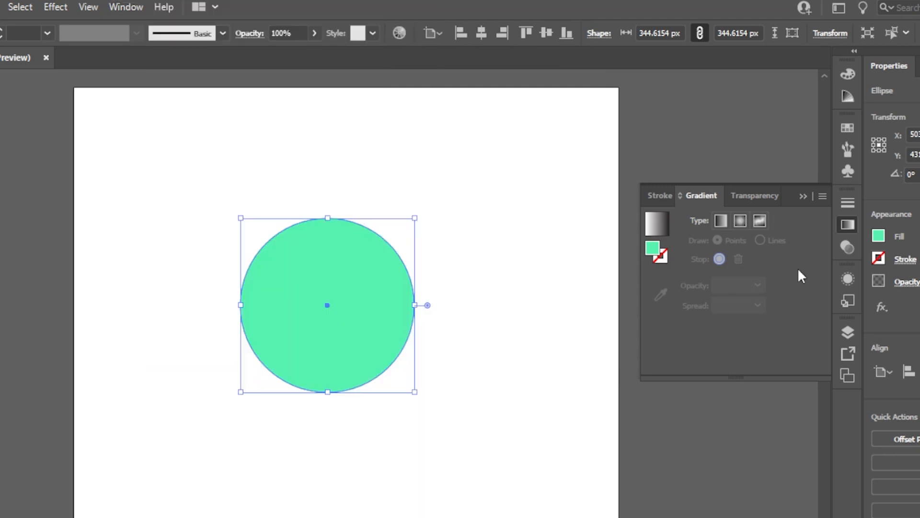
pyautogui.click(760, 221)
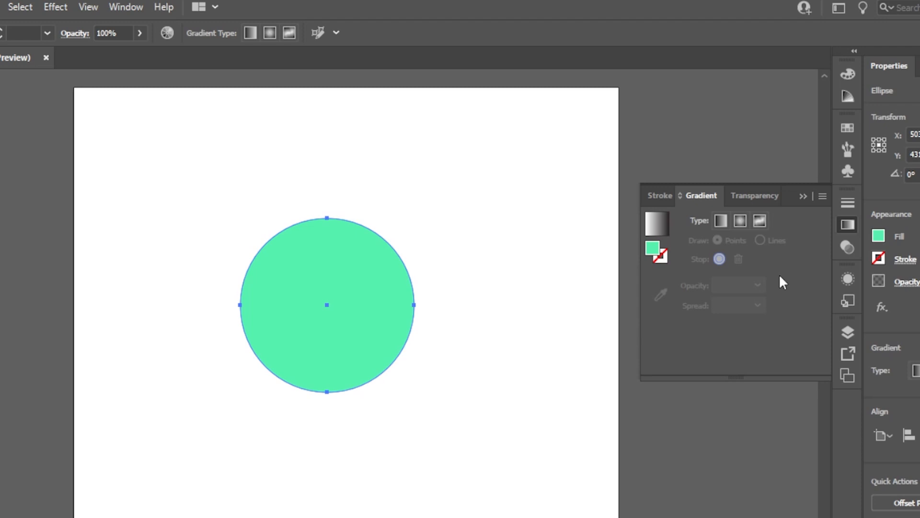
pyautogui.click(759, 221)
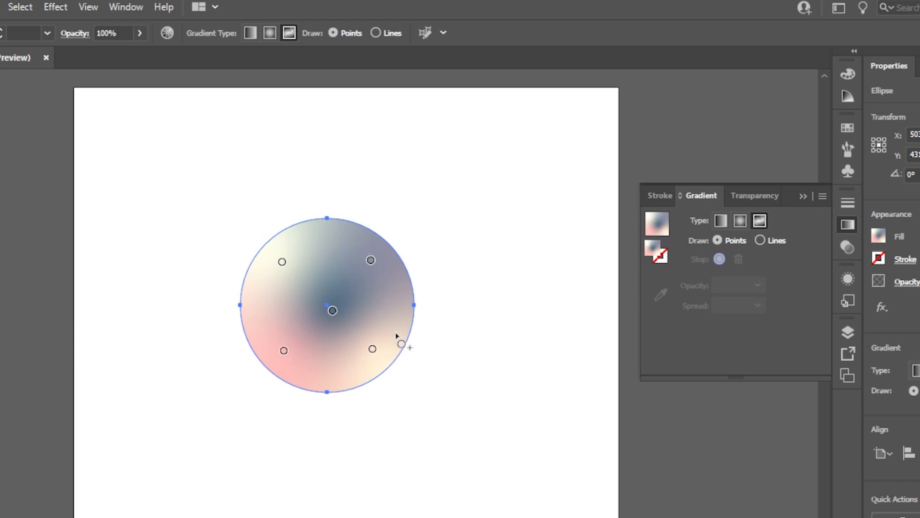
pyautogui.click(385, 297)
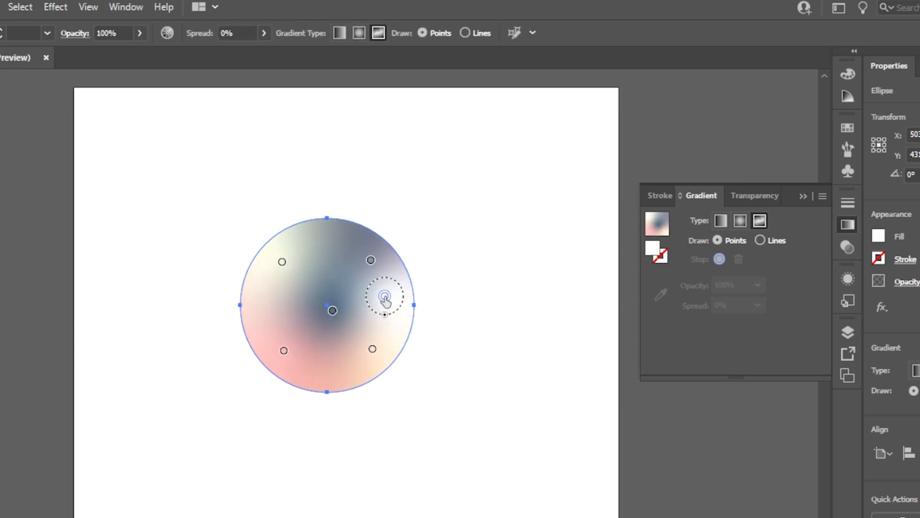
pyautogui.click(277, 306)
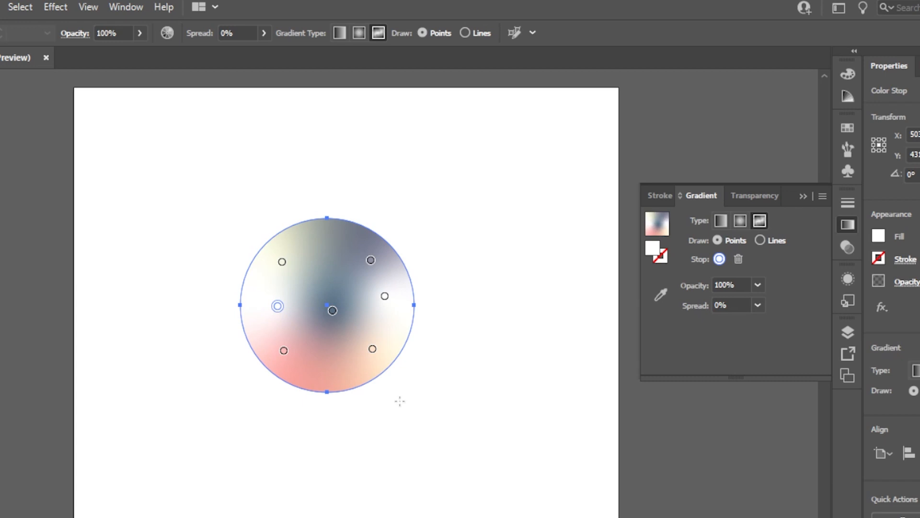
# - Recolor the circle's central gradient stop to bright blue (0F8DF4)
pyautogui.click(333, 311)
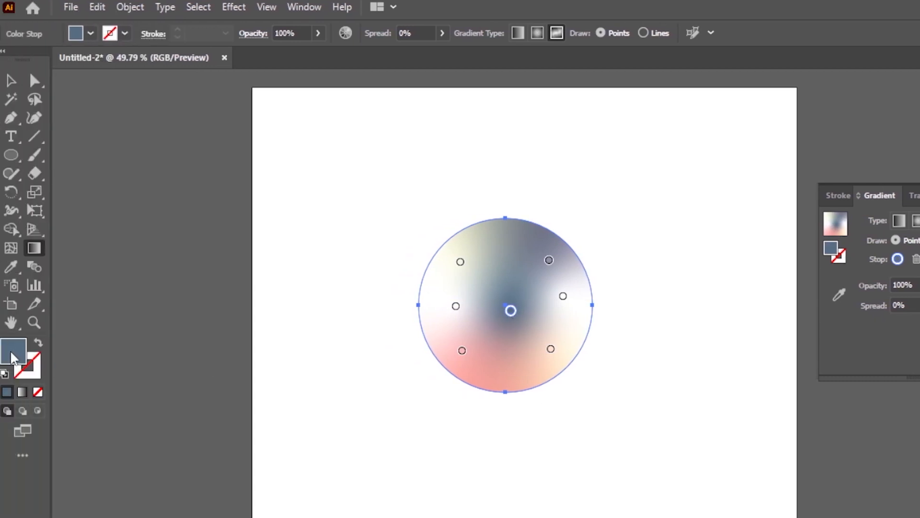
pyautogui.doubleClick(0, 352)
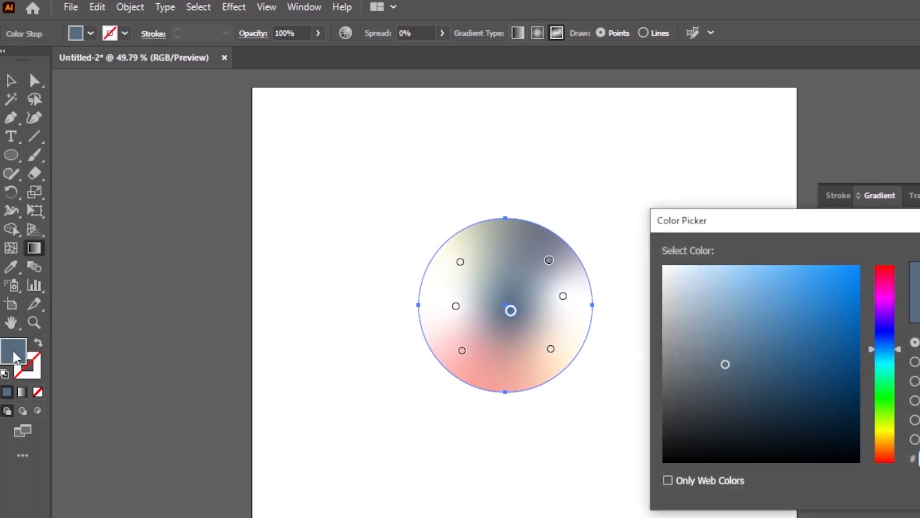
pyautogui.moveTo(816, 291); pyautogui.dragTo(847, 273)
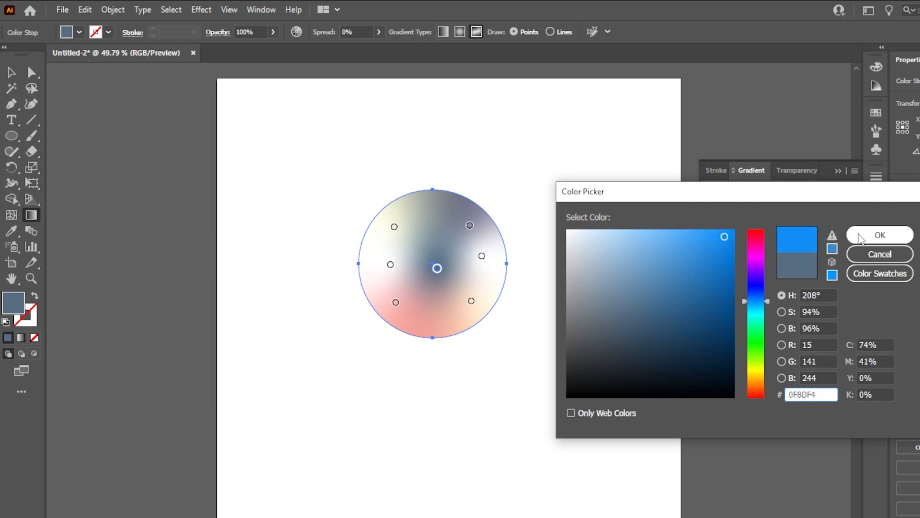
pyautogui.click(860, 237)
# - Recolor the gradient stop near the circle's right edge to bright green
pyautogui.click(481, 256)
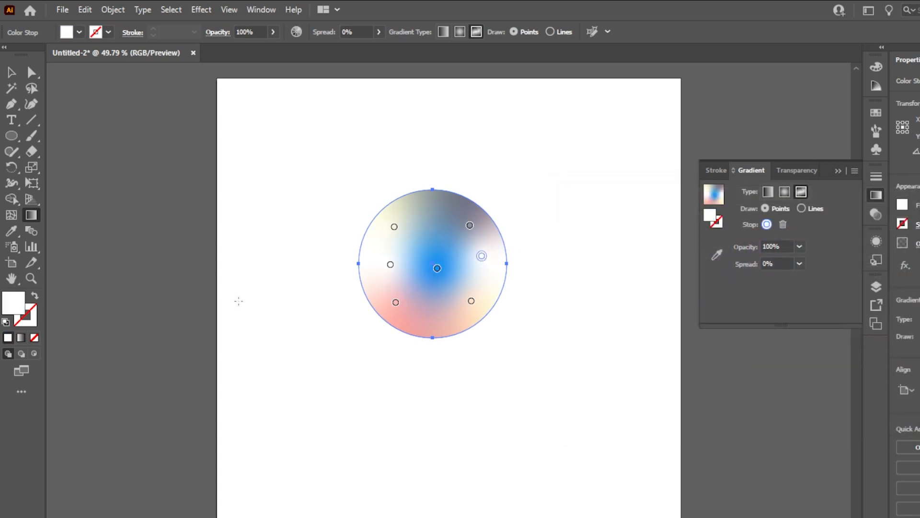
pyautogui.doubleClick(15, 307)
pyautogui.moveTo(758, 318); pyautogui.dragTo(758, 338)
pyautogui.click(728, 248)
pyautogui.click(880, 235)
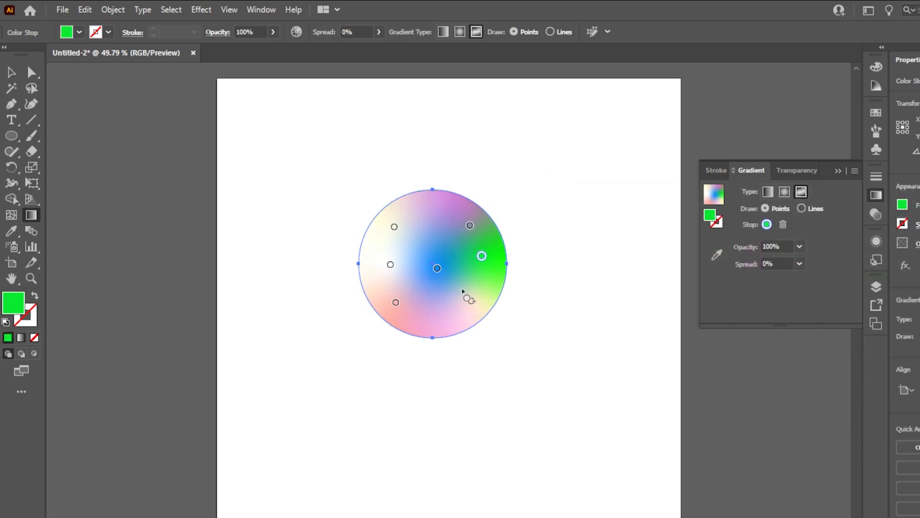
# - Recolor the circle's lower-right gradient stop to saturated orange
pyautogui.click(471, 301)
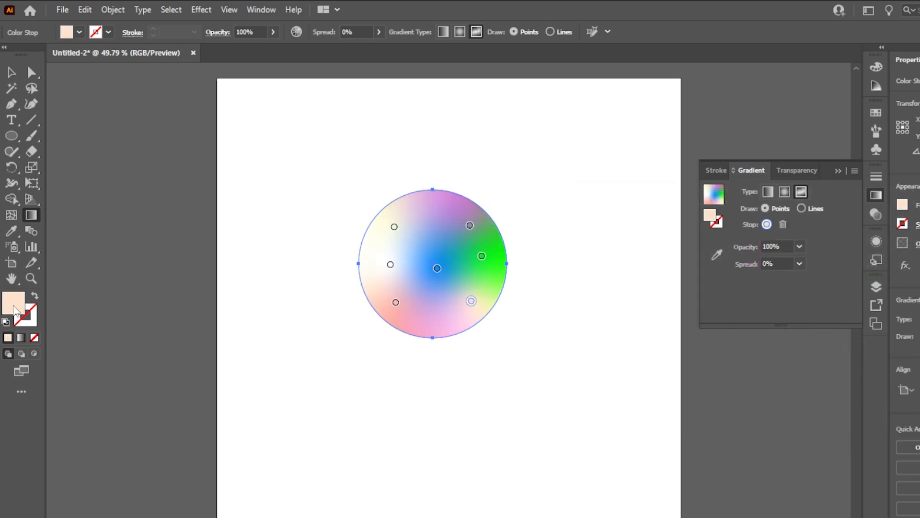
pyautogui.doubleClick(16, 310)
pyautogui.moveTo(732, 271); pyautogui.dragTo(733, 230)
pyautogui.click(884, 236)
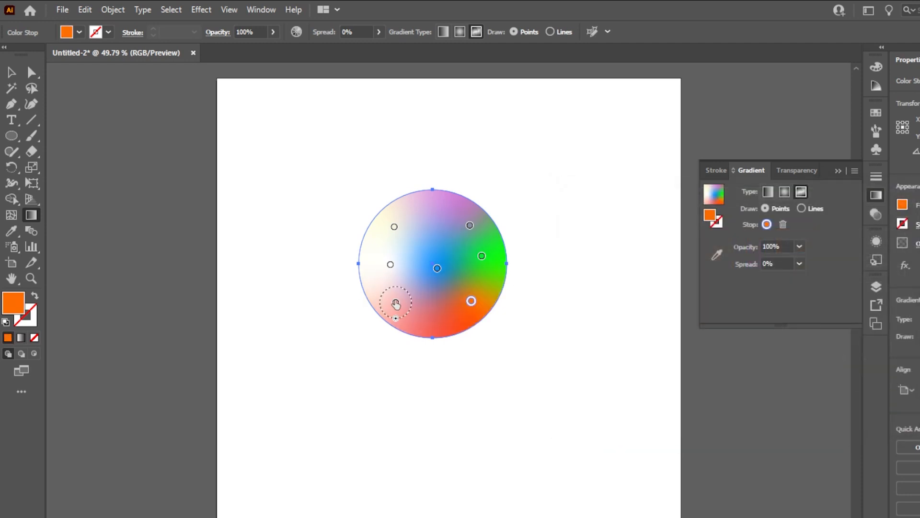
# - Recolor the circle's lower-left gradient stop with the red swatch
pyautogui.click(396, 303)
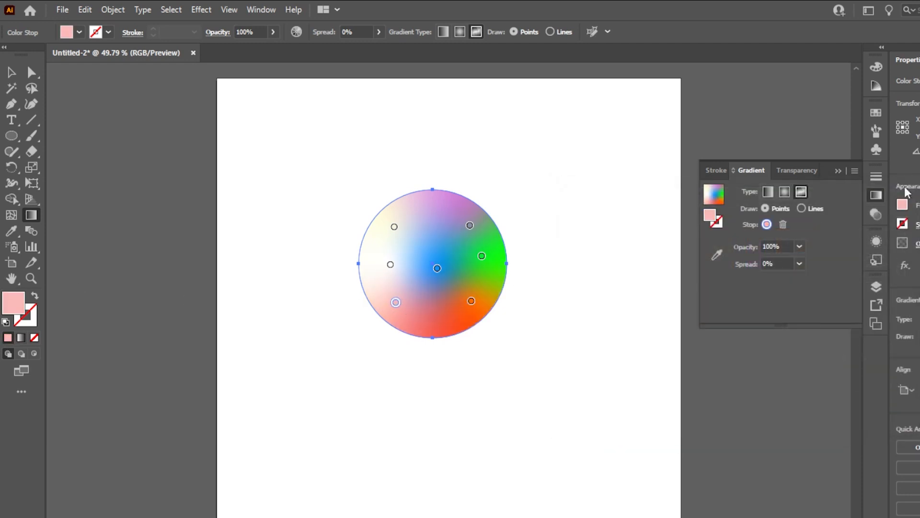
pyautogui.click(901, 205)
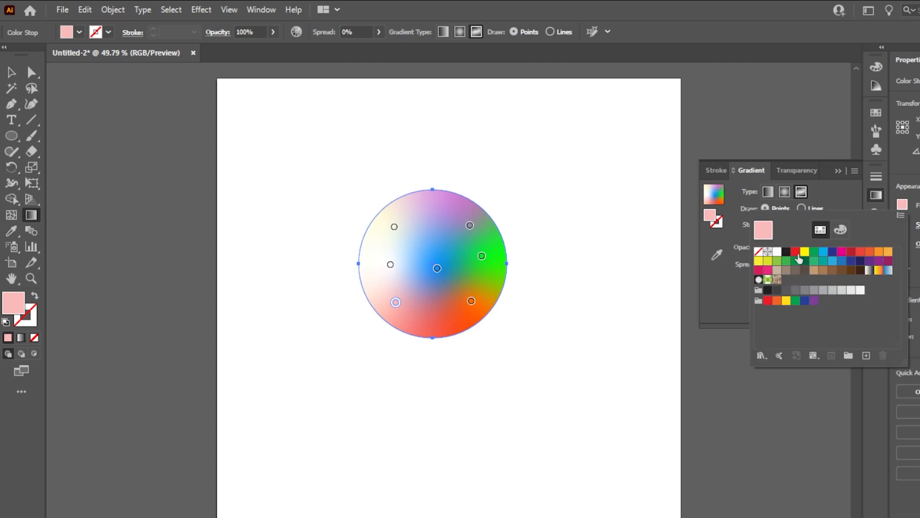
pyautogui.click(796, 253)
# - Recolor the gradient stop near the circle's left edge to turquoise green
pyautogui.click(391, 266)
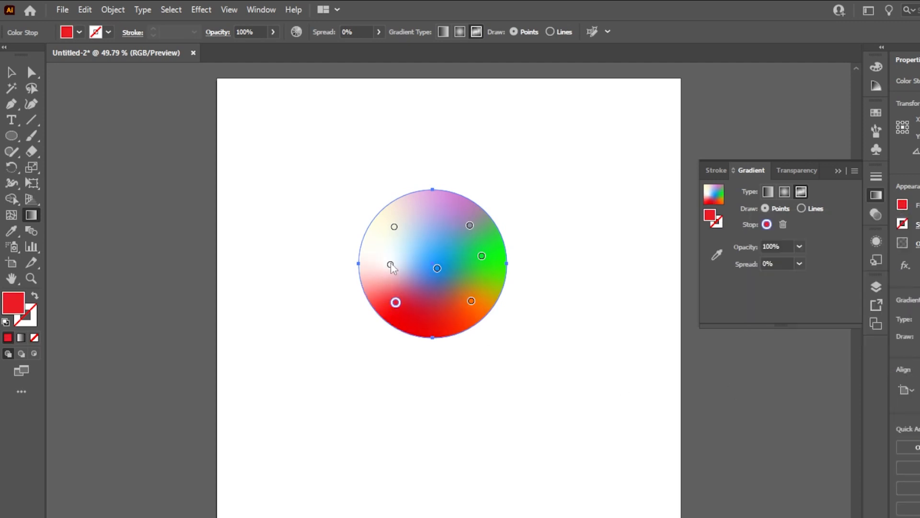
pyautogui.click(391, 265)
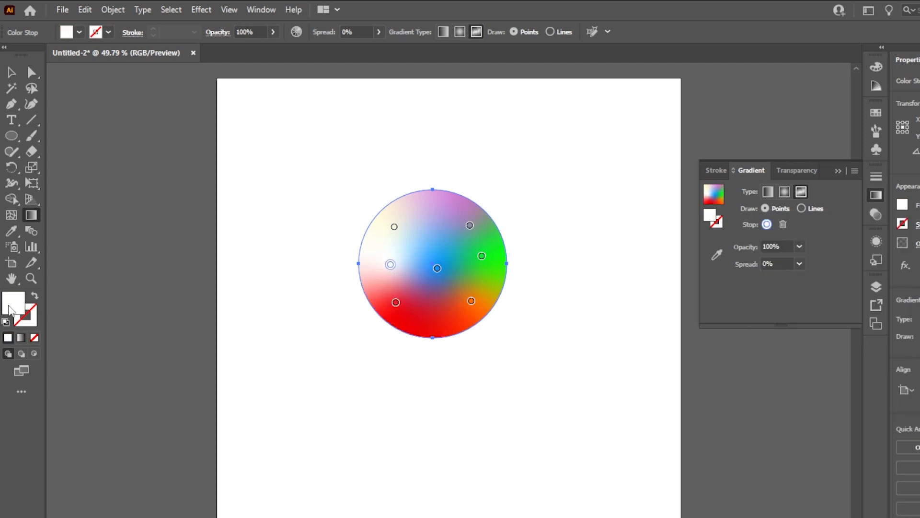
pyautogui.doubleClick(9, 309)
pyautogui.click(756, 322)
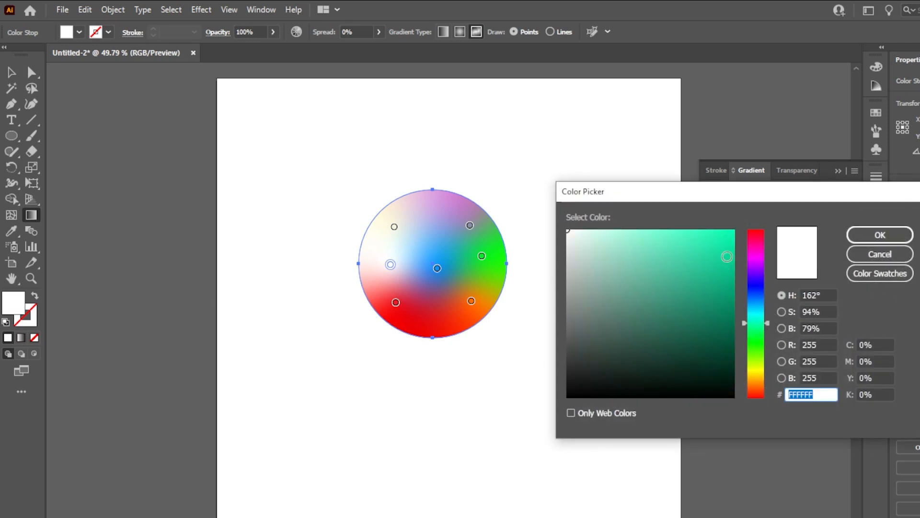
pyautogui.click(713, 232)
pyautogui.click(880, 234)
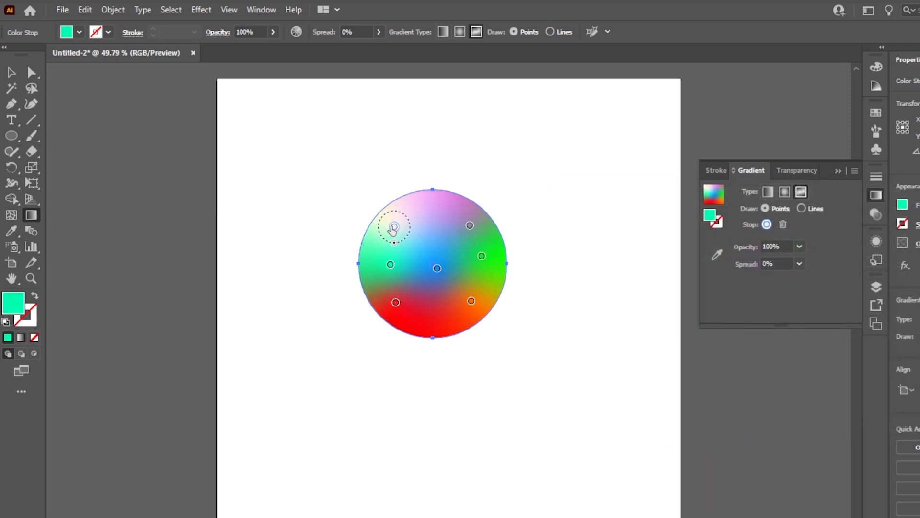
# - Recolor the circle's upper-left gradient stop to bright cyan
pyautogui.hotkey('ctrl', 'z')
pyautogui.doubleClick(10, 309)
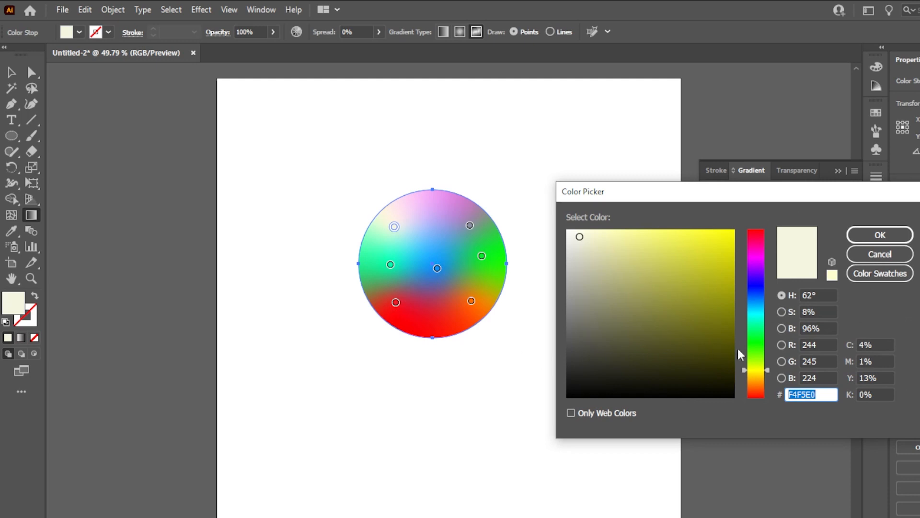
pyautogui.click(761, 343)
pyautogui.click(761, 315)
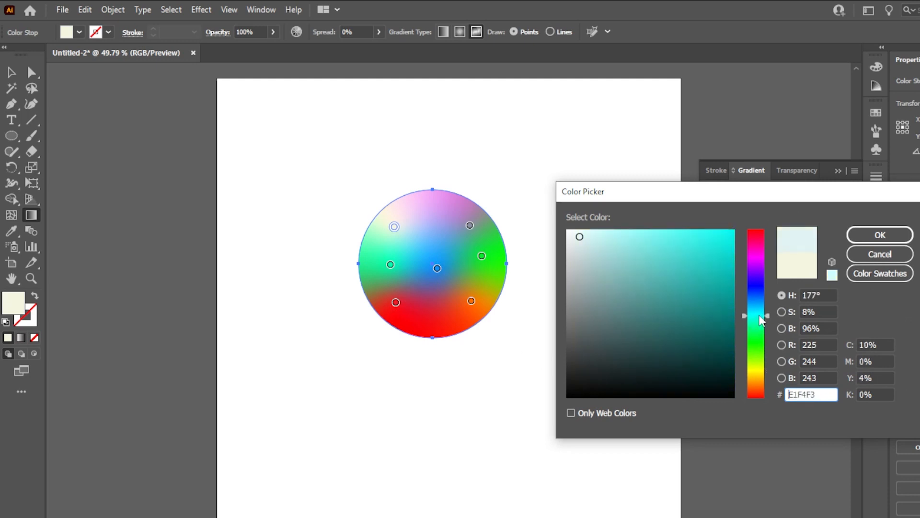
pyautogui.click(733, 234)
pyautogui.click(880, 239)
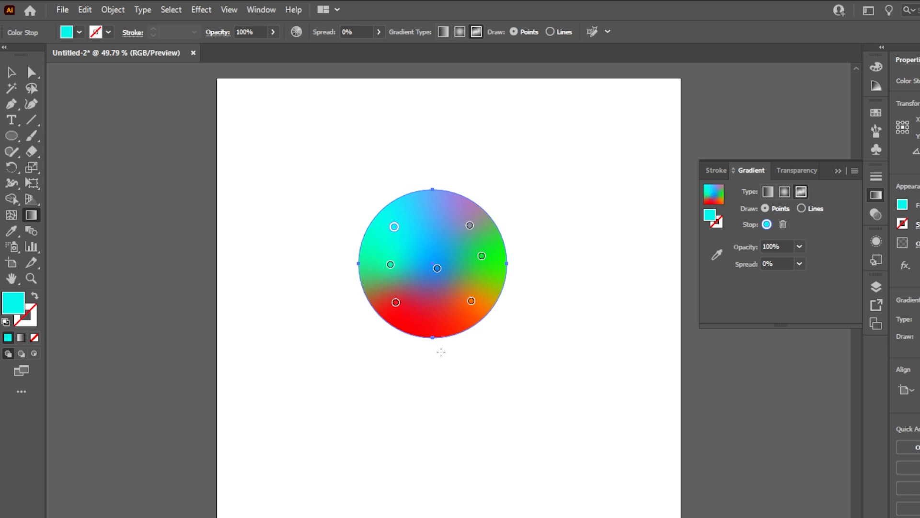
# - Expand the spread of the central blue and lower-left red stops to 100%, and adjust the left turquoise stop's spread
pyautogui.click(437, 268)
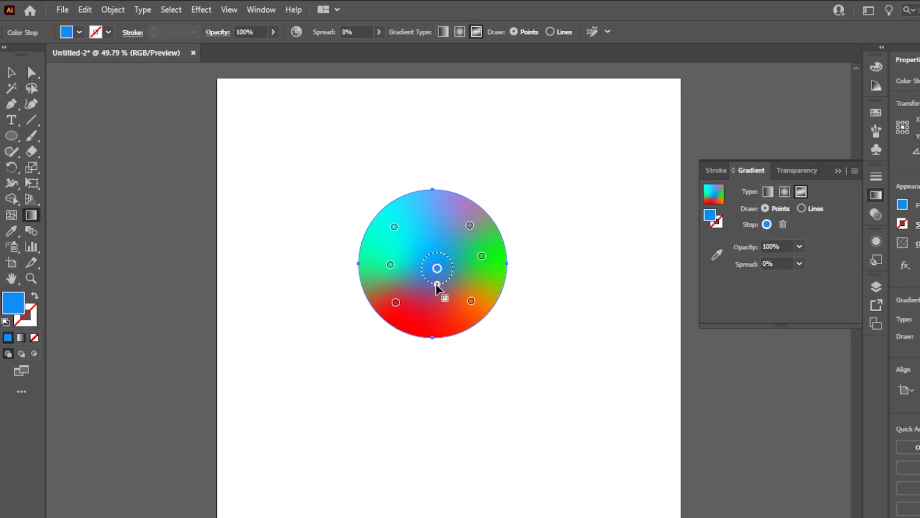
pyautogui.moveTo(437, 284); pyautogui.dragTo(446, 307)
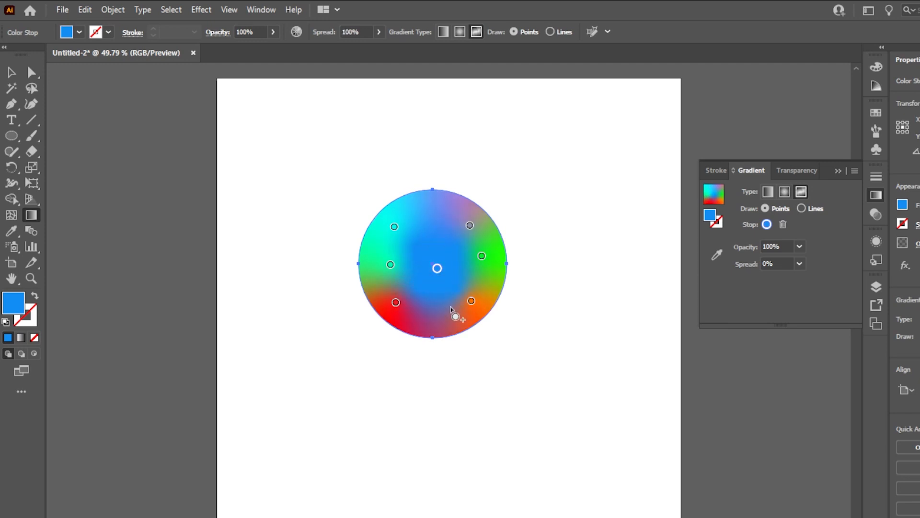
pyautogui.click(390, 264)
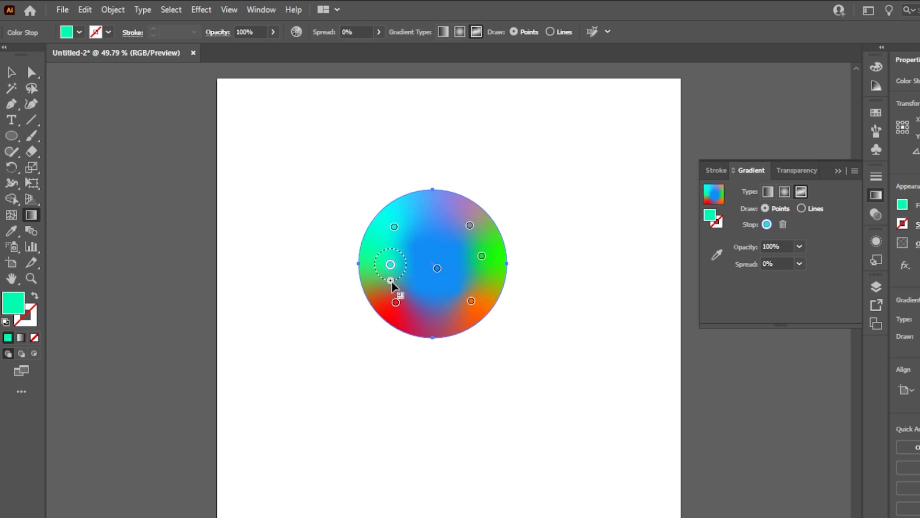
pyautogui.moveTo(392, 284); pyautogui.dragTo(406, 340)
pyautogui.click(395, 305)
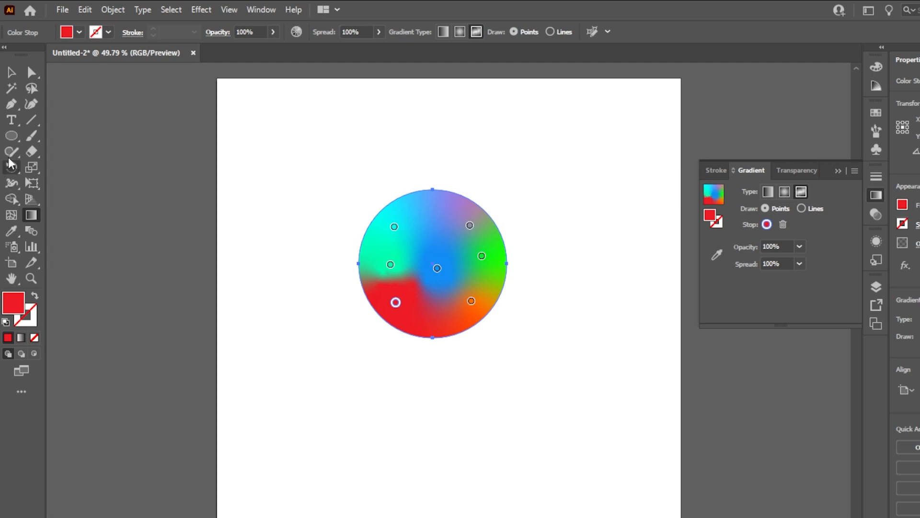
# - Draw a circle about 286 px wide below the multicolor circle and fill it with yellow E2E217
pyautogui.click(12, 136)
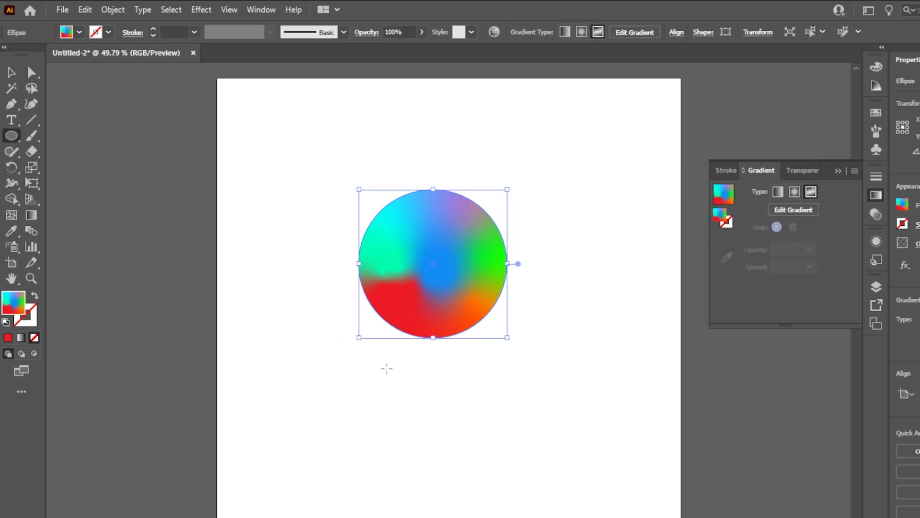
pyautogui.moveTo(371, 362); pyautogui.dragTo(494, 484)
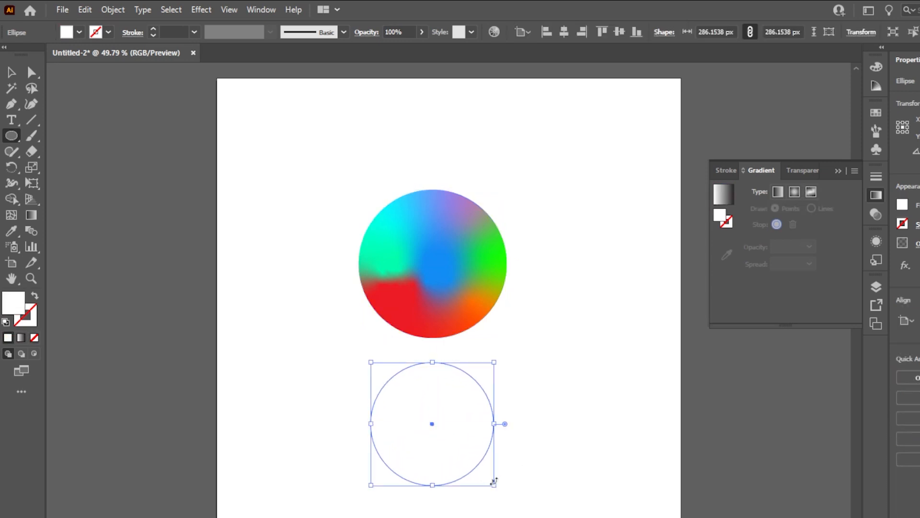
pyautogui.doubleClick(13, 315)
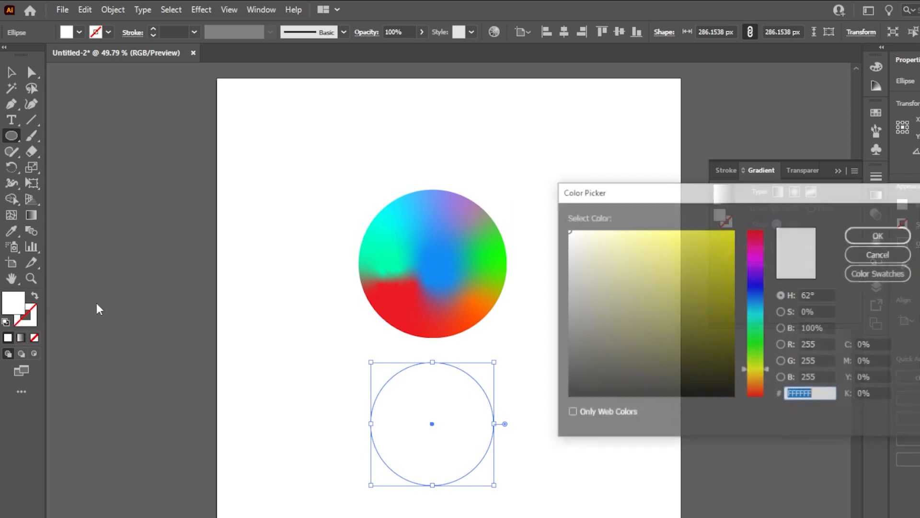
pyautogui.click(718, 248)
pyautogui.click(902, 238)
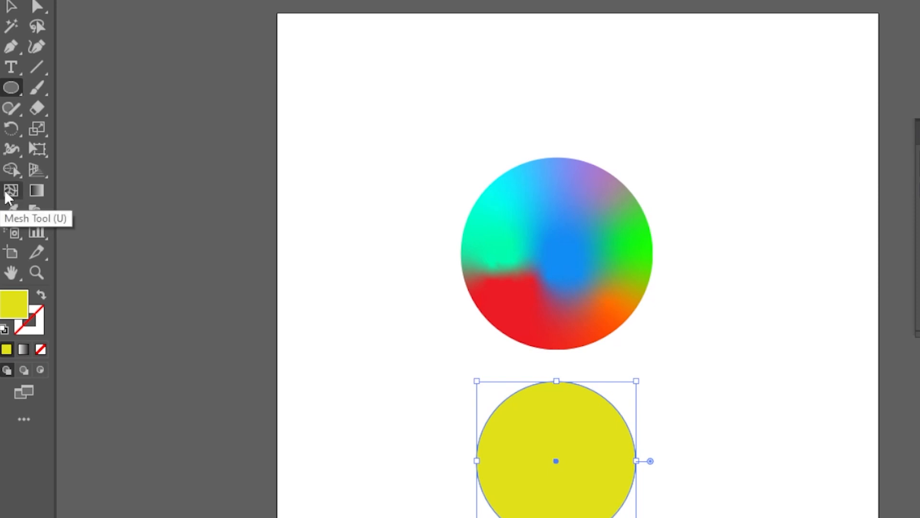
# - Add three gradient mesh points inside the yellow circle: upper left, lower right and near the left edge
pyautogui.click(16, 194)
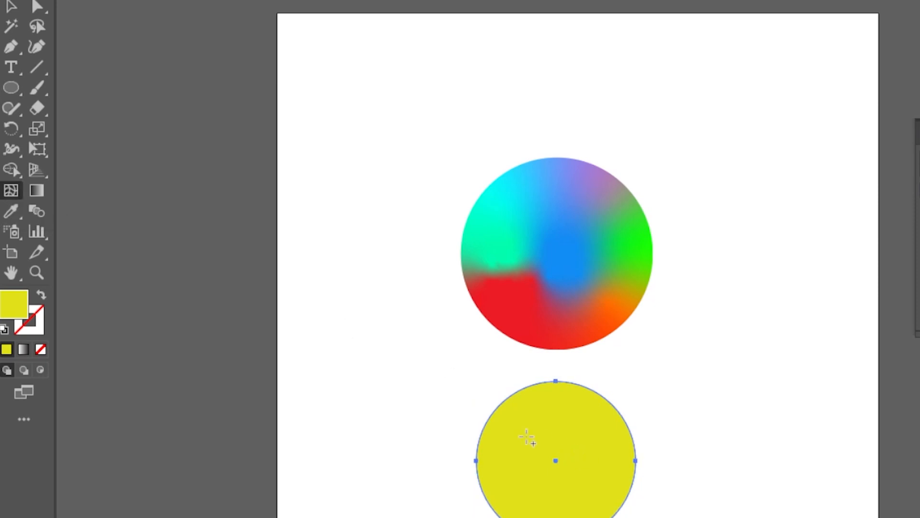
pyautogui.click(532, 421)
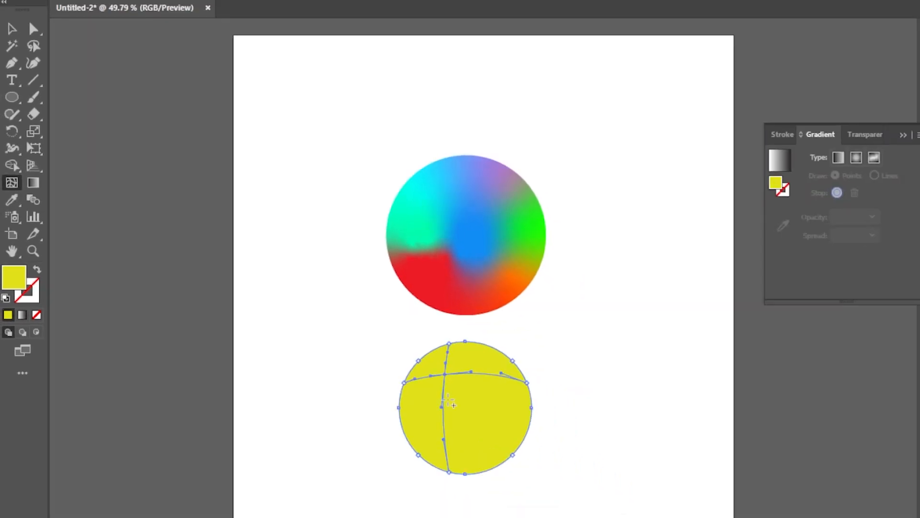
pyautogui.click(487, 426)
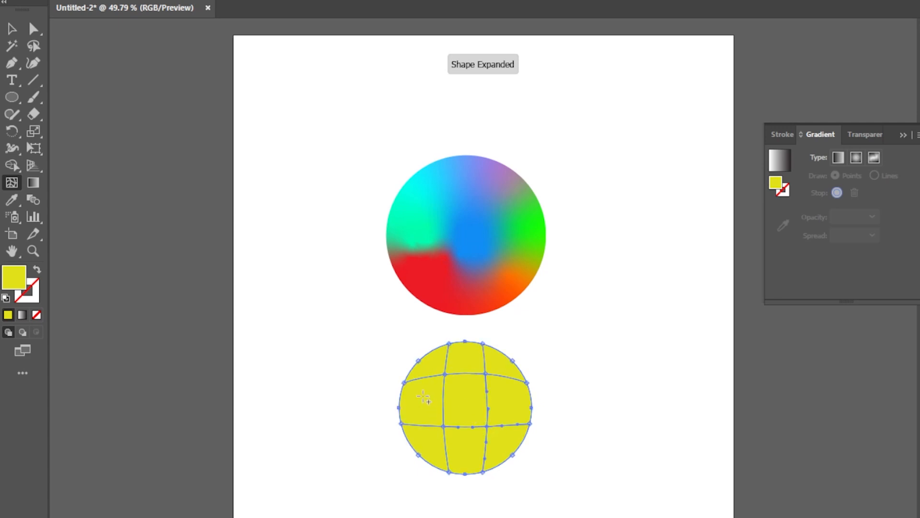
pyautogui.click(423, 396)
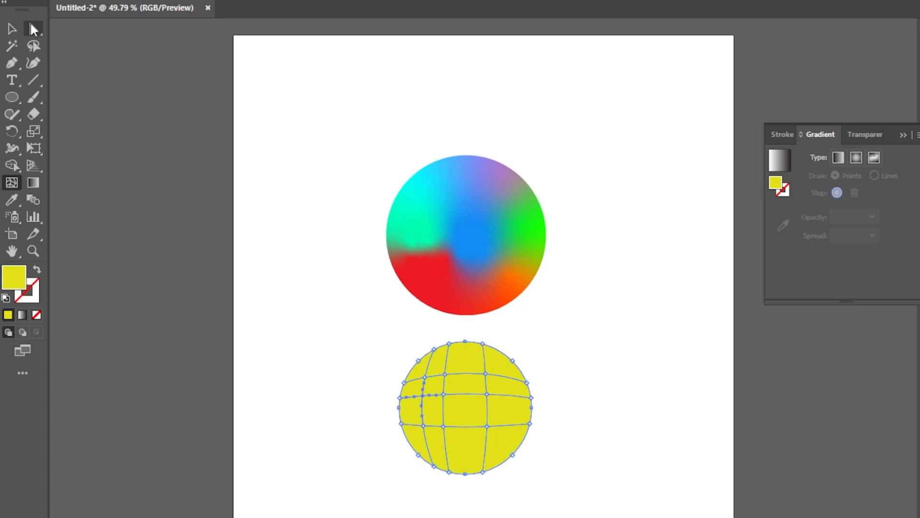
# - Recolor the yellow circle's upper-right mesh point to blue 1E19E0
pyautogui.click(32, 28)
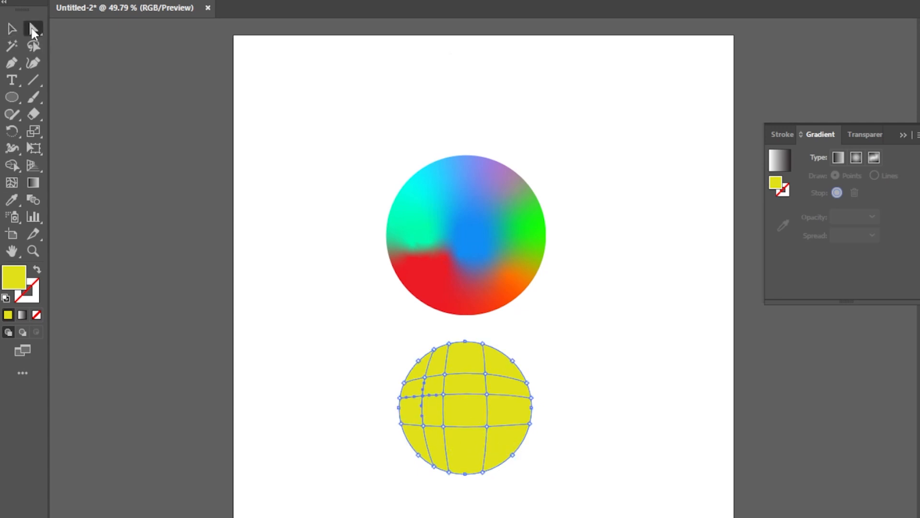
pyautogui.click(486, 375)
pyautogui.doubleClick(14, 277)
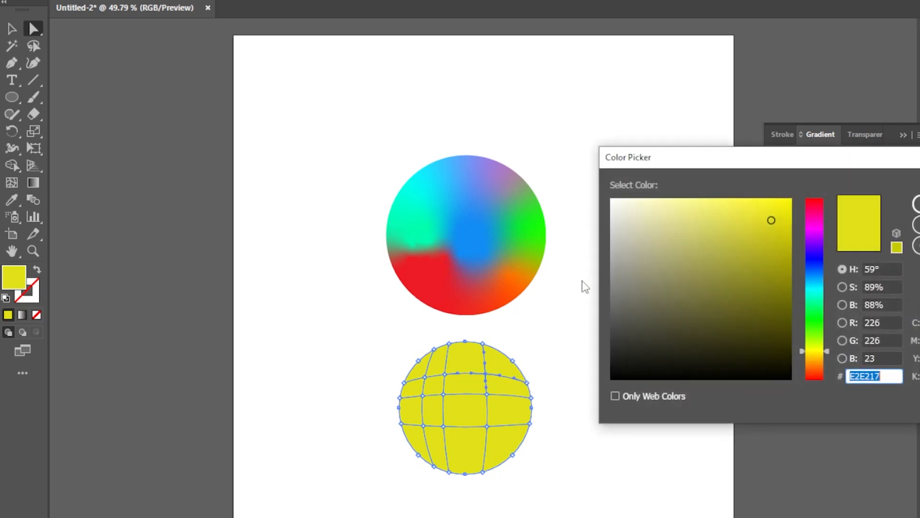
pyautogui.click(817, 258)
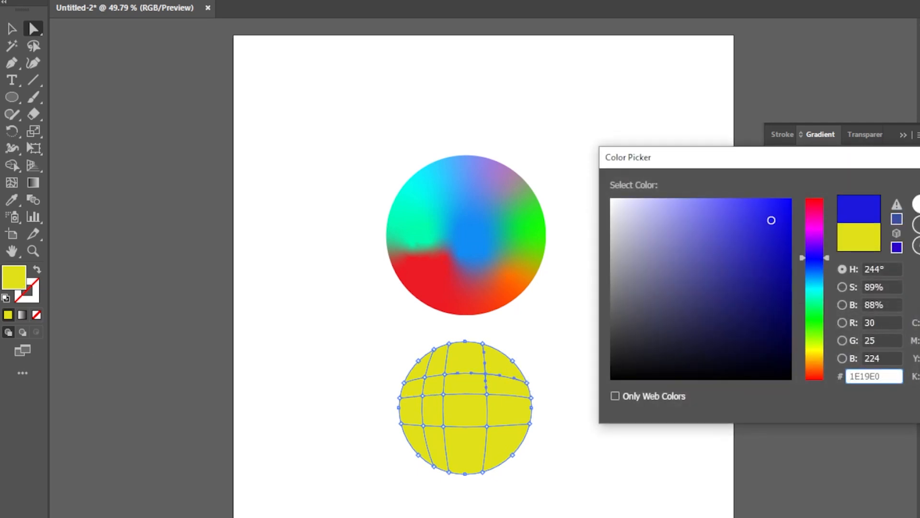
pyautogui.press('Return')
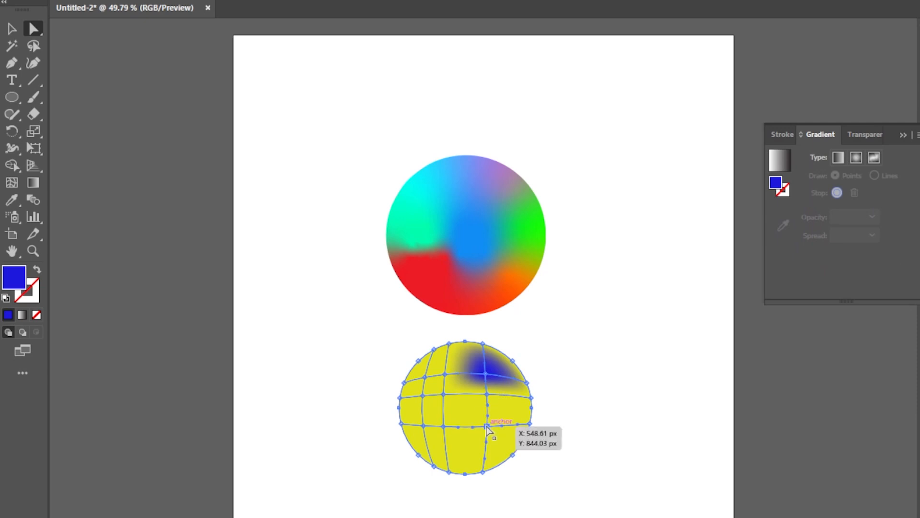
# - Recolor the mesh circle's lower-right inner point to turquoise
pyautogui.click(487, 426)
pyautogui.doubleClick(13, 277)
pyautogui.click(817, 305)
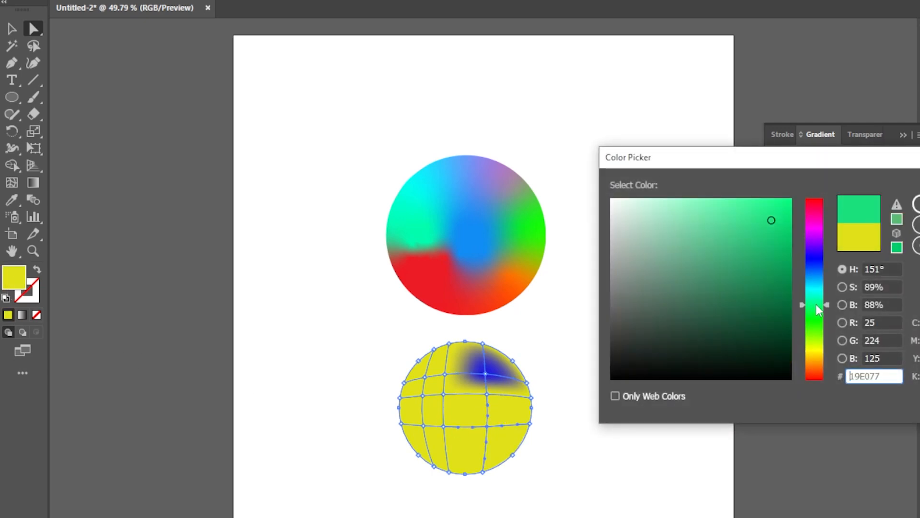
pyautogui.moveTo(818, 310); pyautogui.dragTo(817, 295)
pyautogui.press('Return')
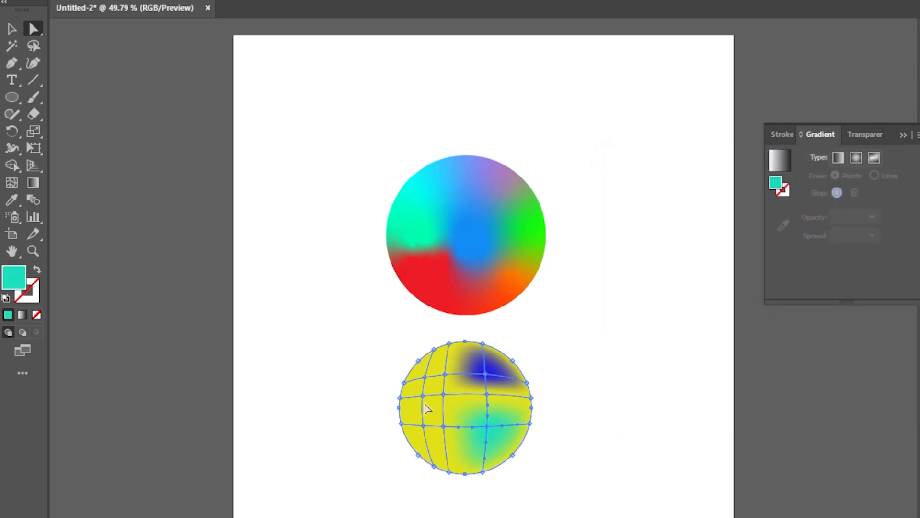
# - Recolor the mesh point just left of the mesh circle's center to light green
pyautogui.click(443, 394)
pyautogui.doubleClick(14, 276)
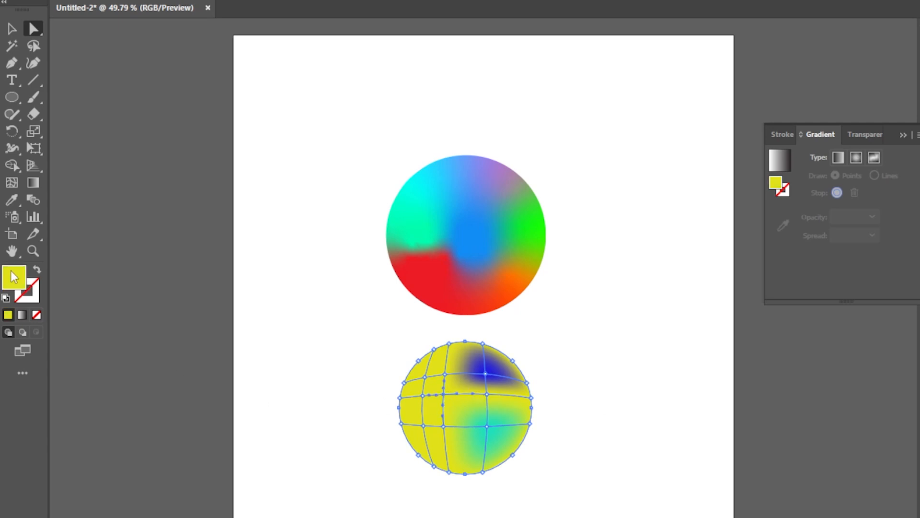
pyautogui.click(824, 314)
pyautogui.moveTo(824, 317); pyautogui.dragTo(823, 300)
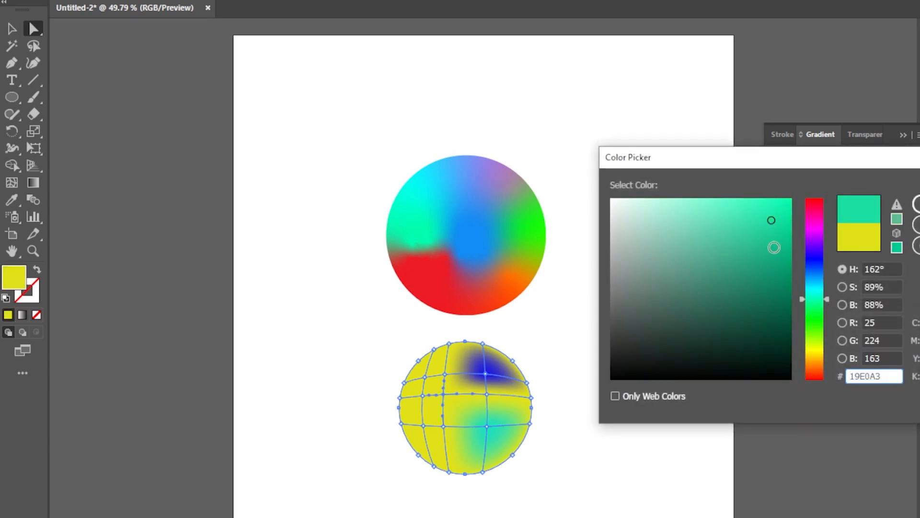
pyautogui.moveTo(790, 217); pyautogui.dragTo(722, 204)
pyautogui.moveTo(817, 307); pyautogui.dragTo(816, 312)
pyautogui.press('Return')
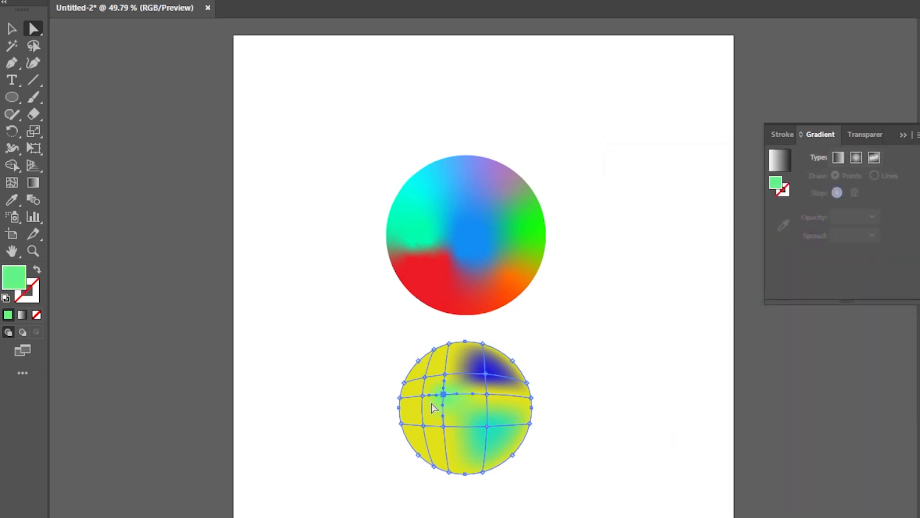
# - Recolor the mesh circle's lower-left inner point to blue 1E19E0
pyautogui.click(423, 426)
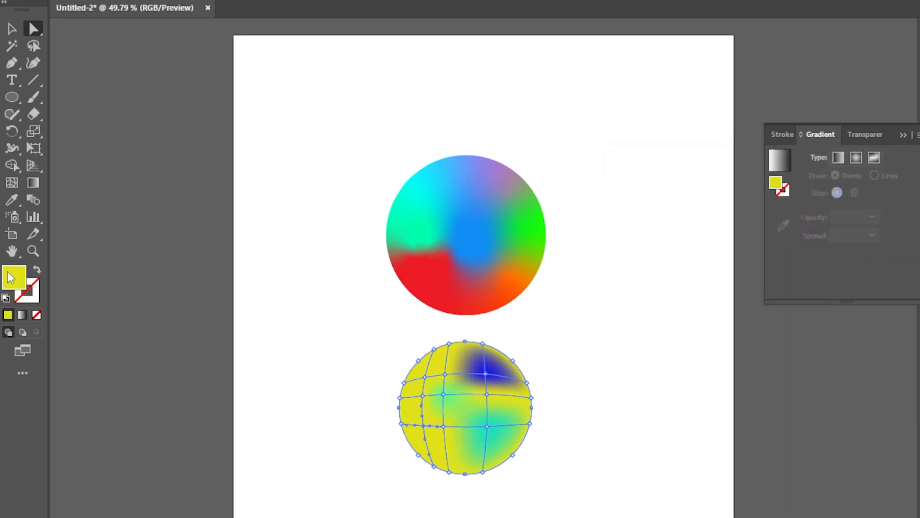
pyautogui.doubleClick(13, 277)
pyautogui.click(821, 300)
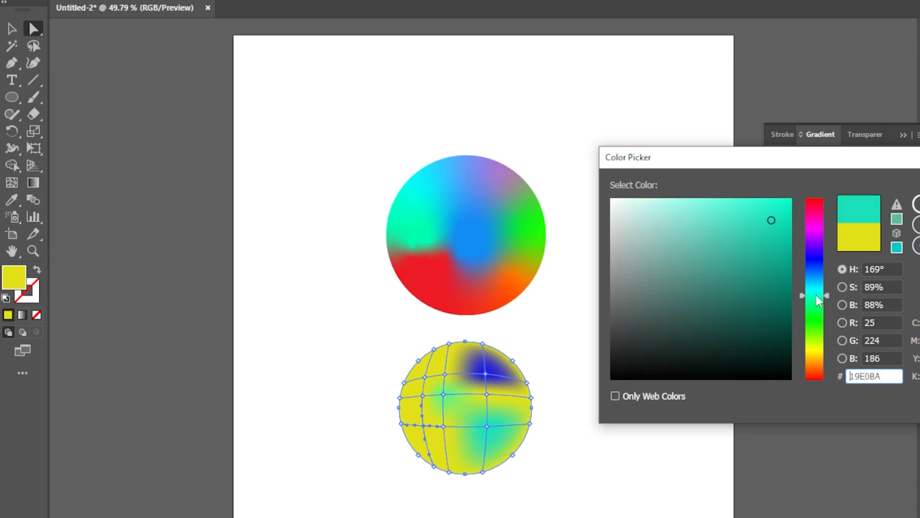
pyautogui.click(824, 265)
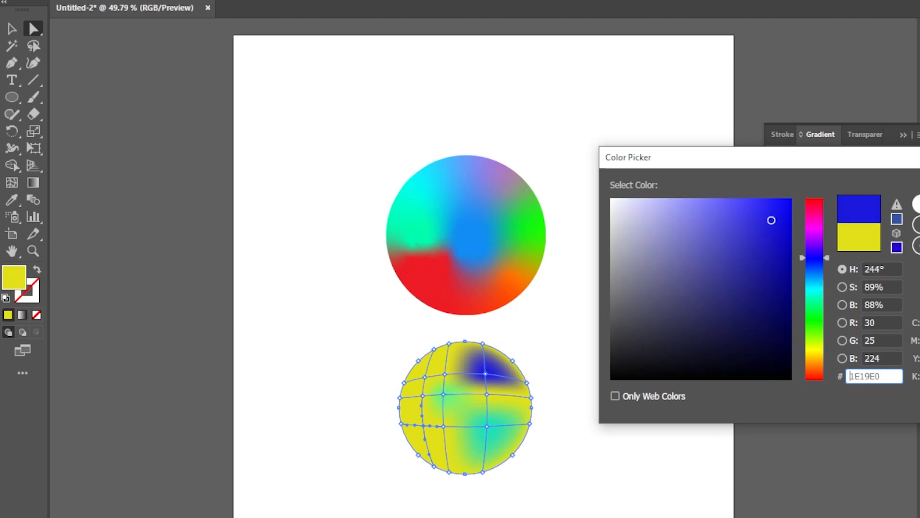
pyautogui.press('Return')
# - Recolor the mesh circle's upper-left inner point to red
pyautogui.click(425, 379)
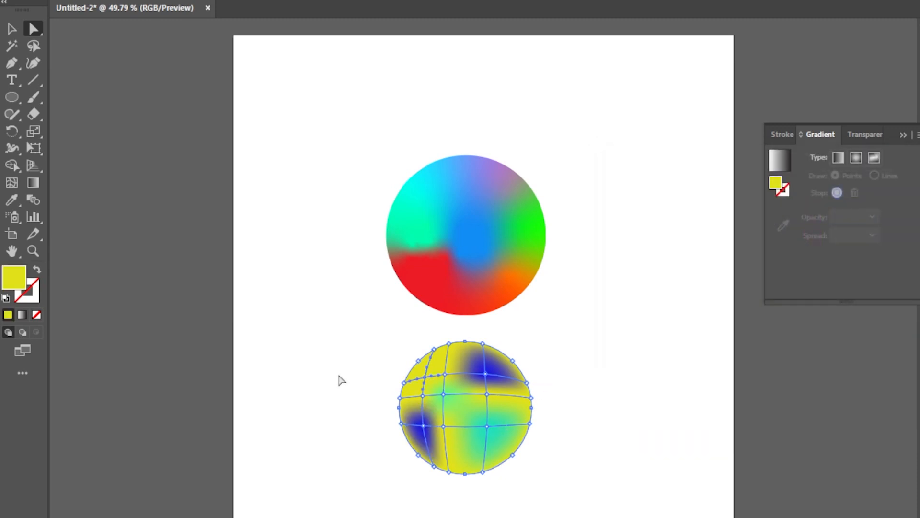
pyautogui.doubleClick(13, 277)
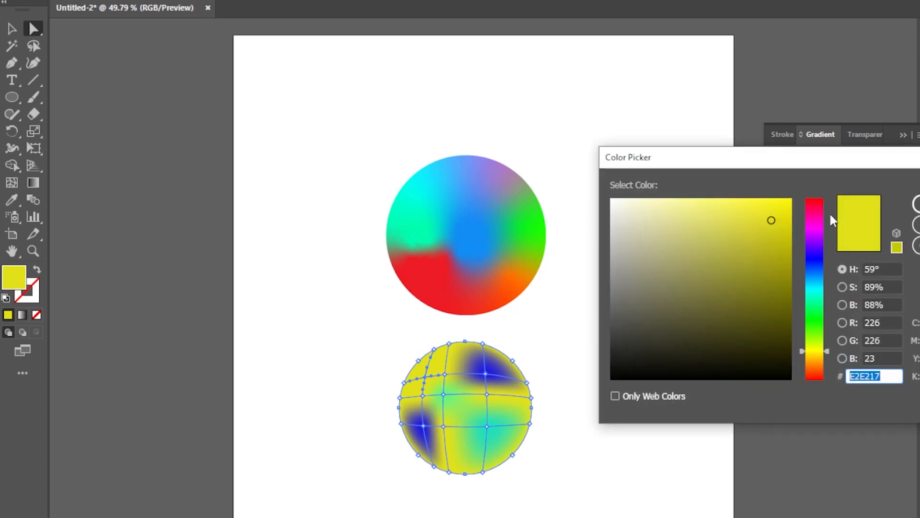
pyautogui.moveTo(820, 211); pyautogui.dragTo(821, 194)
pyautogui.press('Return')
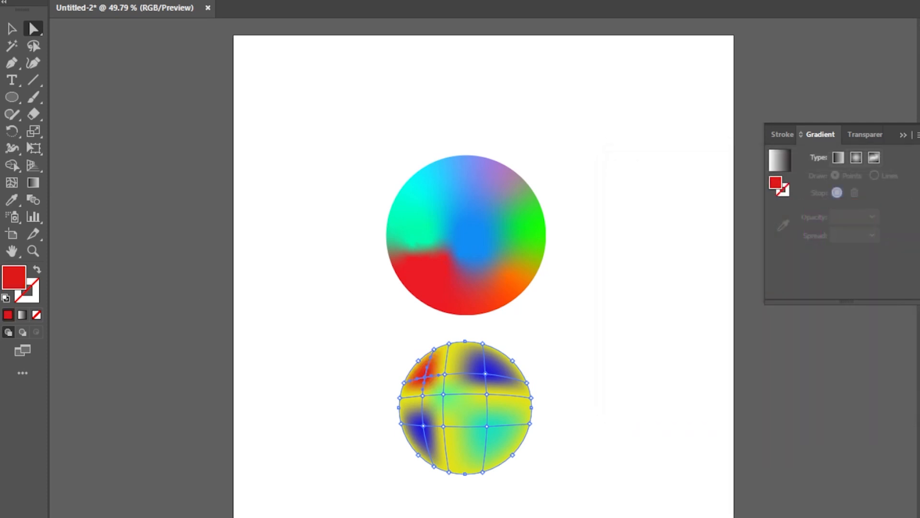
pyautogui.click(423, 397)
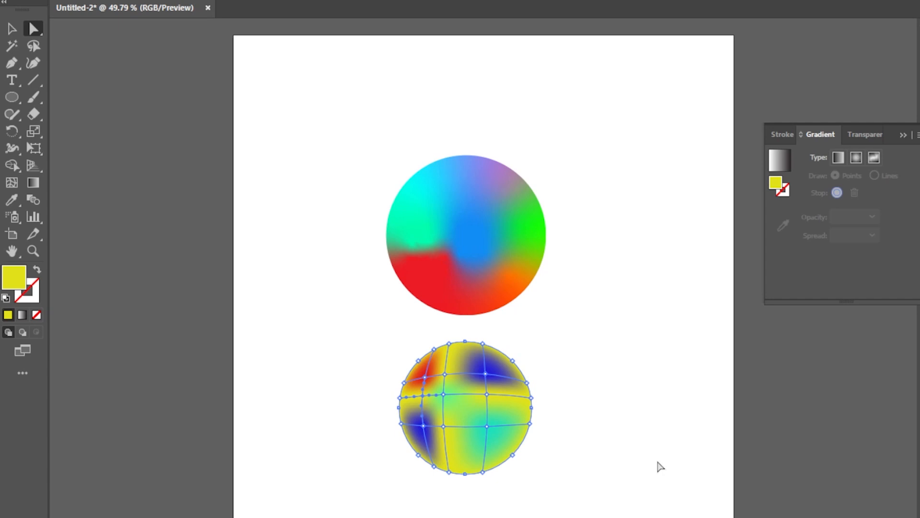
# - Select the whole mesh circle below the multicolor circle and delete it
pyautogui.click(12, 28)
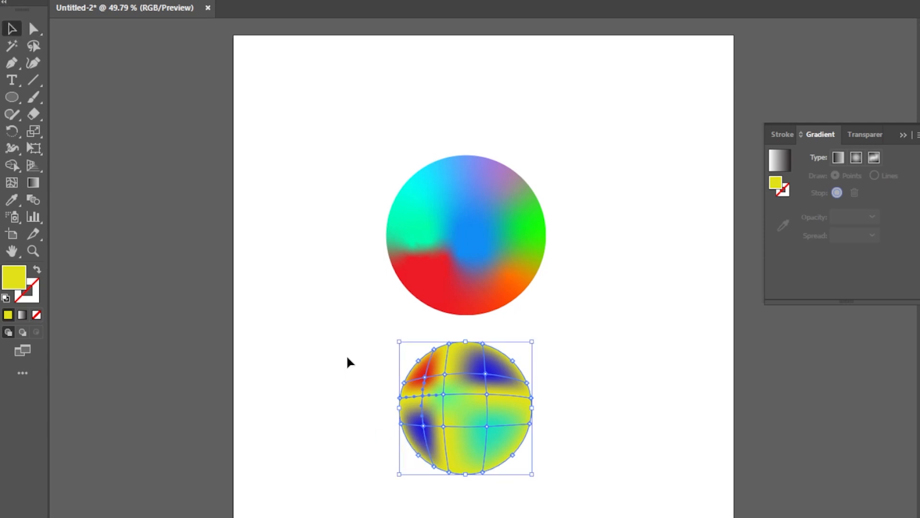
pyautogui.moveTo(346, 357); pyautogui.dragTo(632, 470)
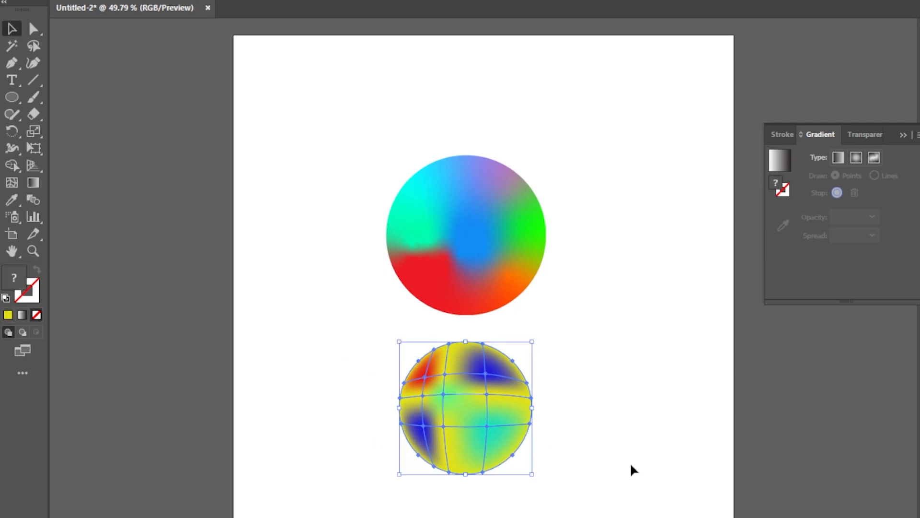
pyautogui.press('Delete')
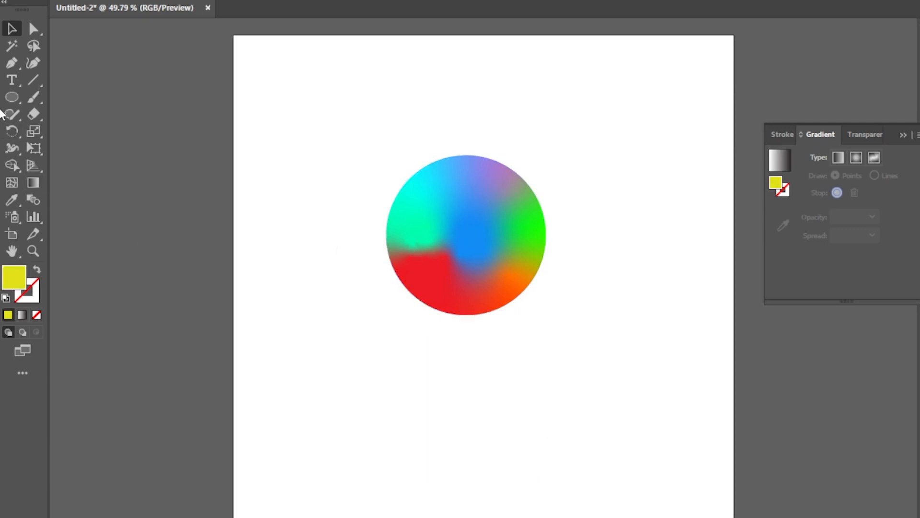
# - Move the multicolor circle to the artboard's upper left, place a copy to its right, and fill the copy with yellow E2E217
pyautogui.moveTo(473, 243); pyautogui.dragTo(536, 158)
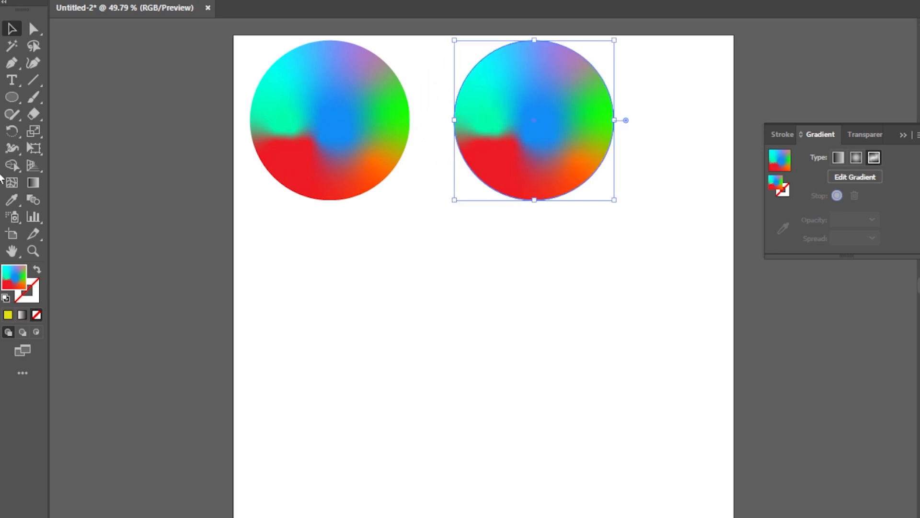
pyautogui.click(8, 315)
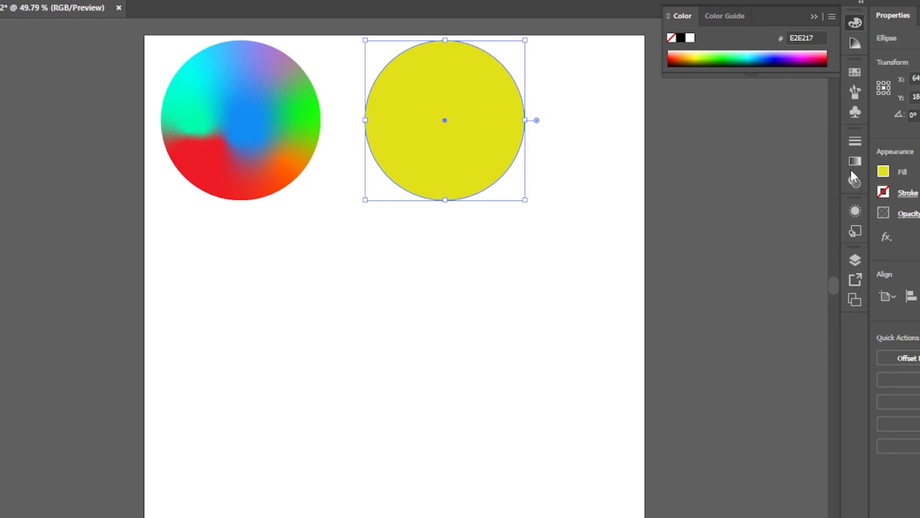
# - Apply a white-to-black linear gradient to the right circle and add two color stops at about 36.6% and 69.6%
pyautogui.click(855, 162)
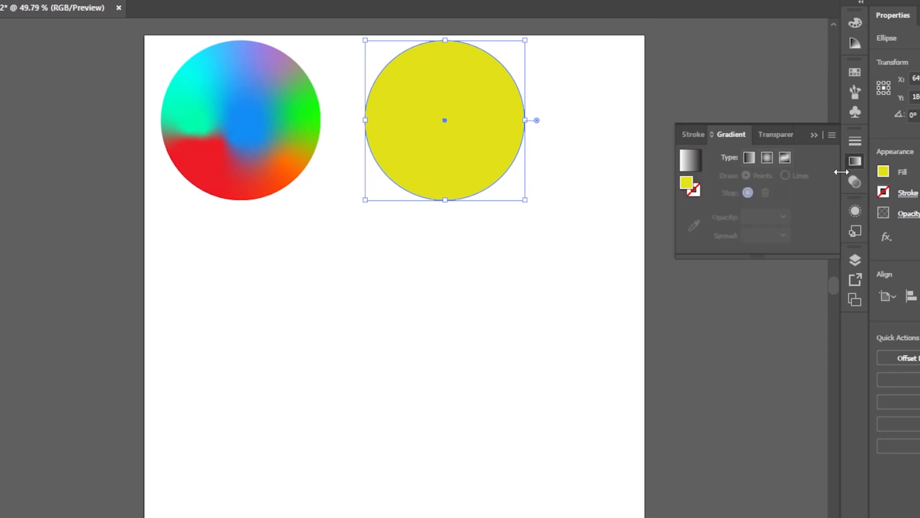
pyautogui.click(749, 159)
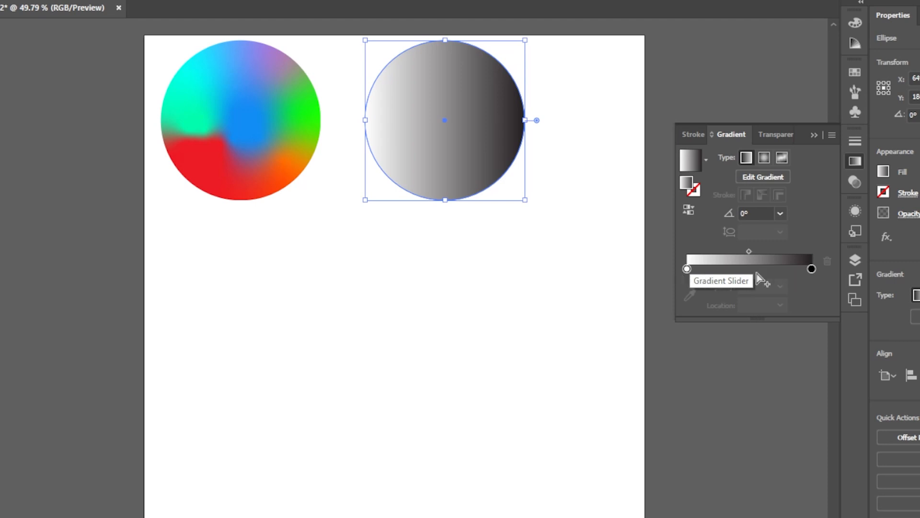
pyautogui.click(733, 269)
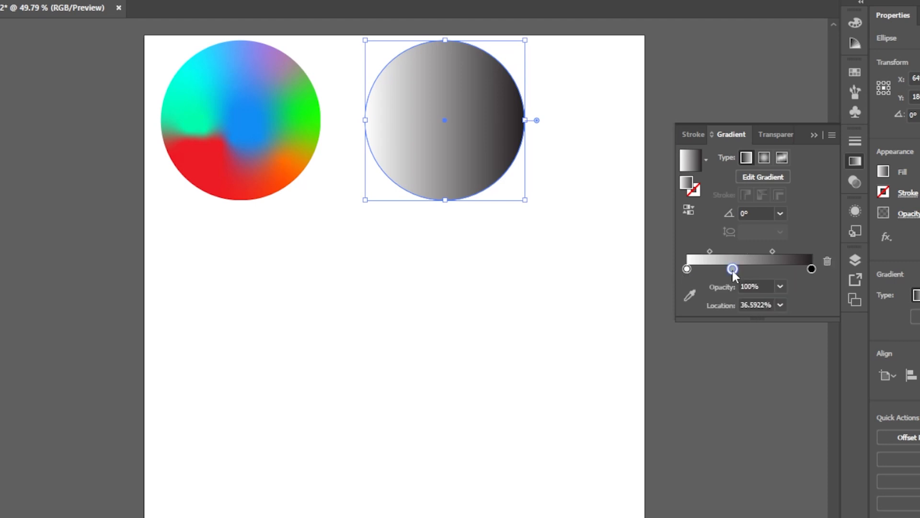
pyautogui.click(773, 269)
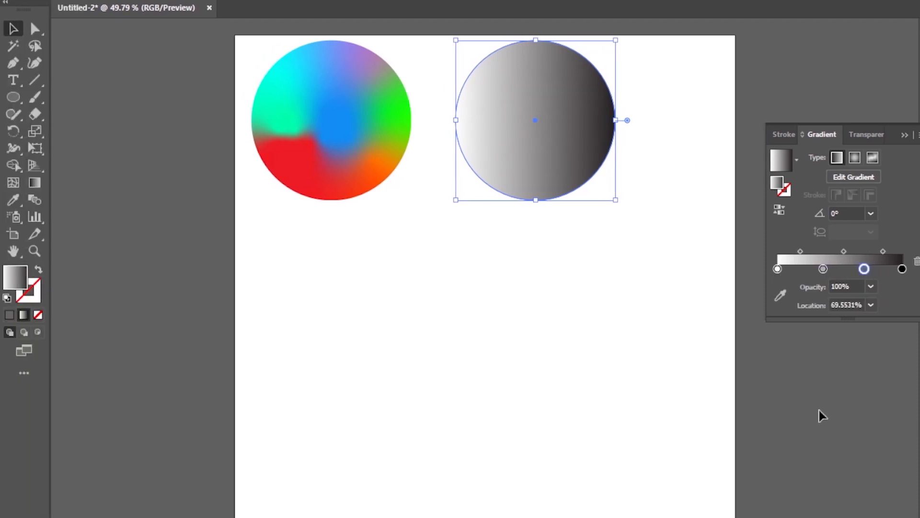
# - Draw a small square in the empty area below the two circles with the Rectangle tool
pyautogui.click(13, 105)
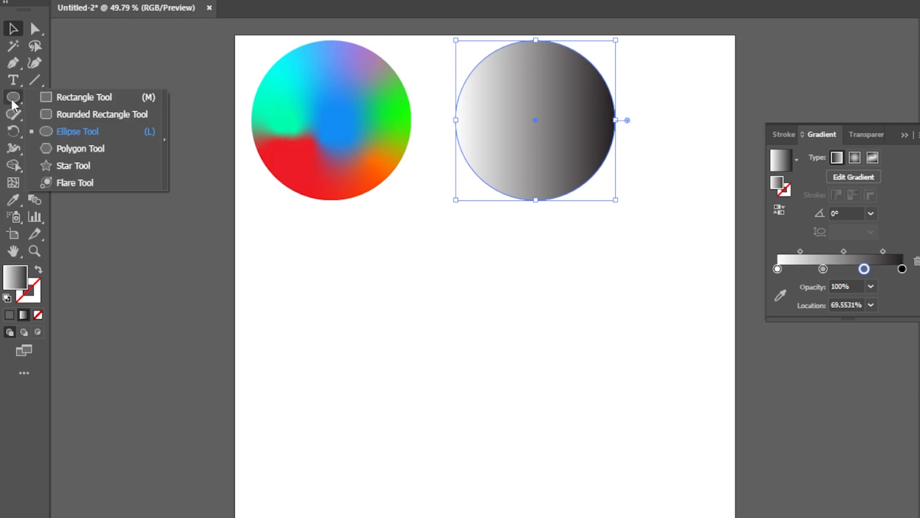
pyautogui.click(96, 95)
pyautogui.moveTo(335, 314); pyautogui.dragTo(361, 340)
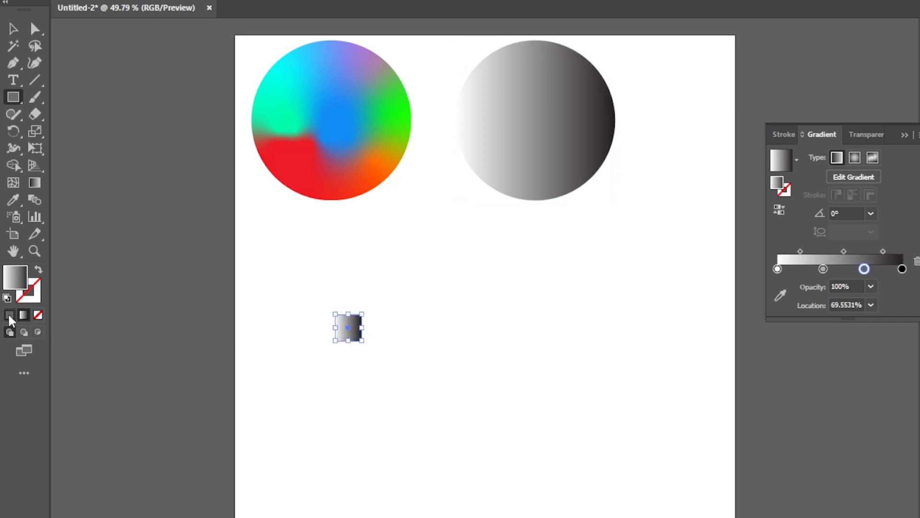
# - Fill the small square with solid gray 666364 and duplicate it rightward into a row of four evenly spaced squares
pyautogui.click(9, 314)
pyautogui.click(13, 29)
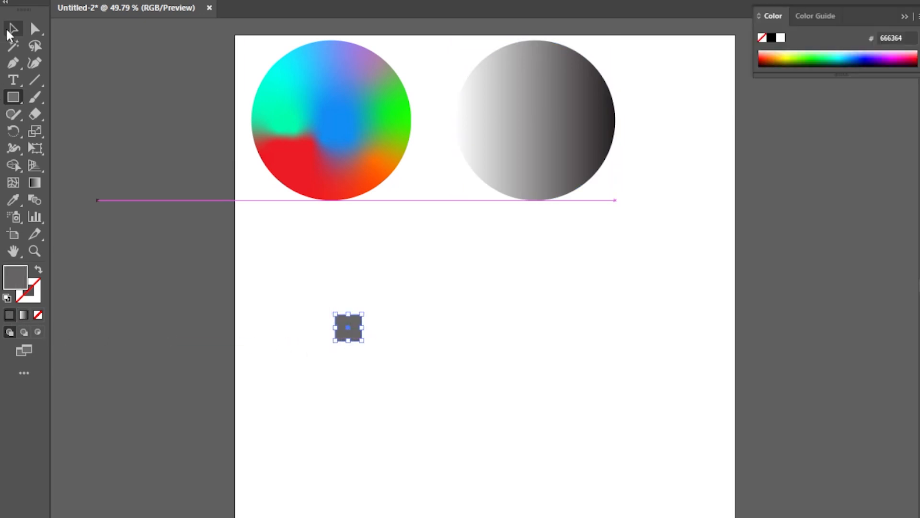
pyautogui.click(416, 380)
pyautogui.moveTo(348, 326); pyautogui.dragTo(385, 327)
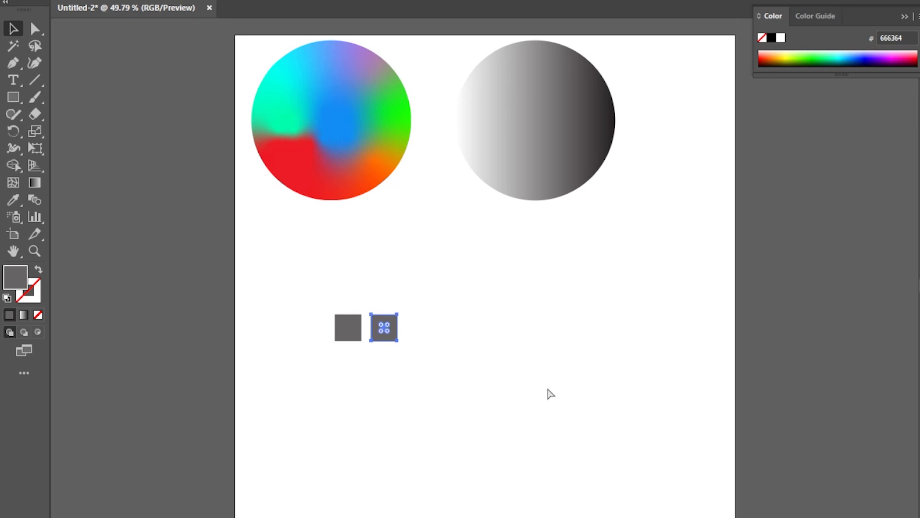
pyautogui.hotkey('ctrl', 'd')
pyautogui.hotkey('ctrl', 'd')
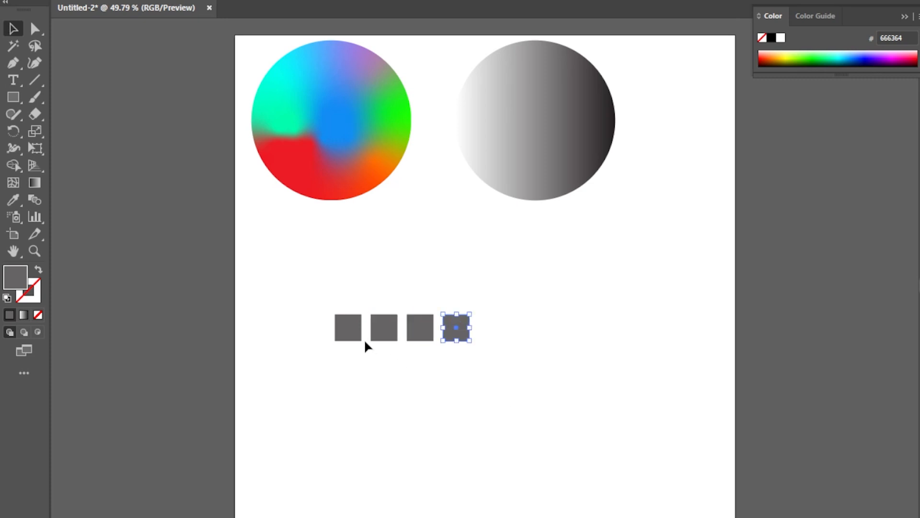
# - Fill the first square in the row with pink EA1164 and deselect it
pyautogui.click(351, 330)
pyautogui.doubleClick(17, 282)
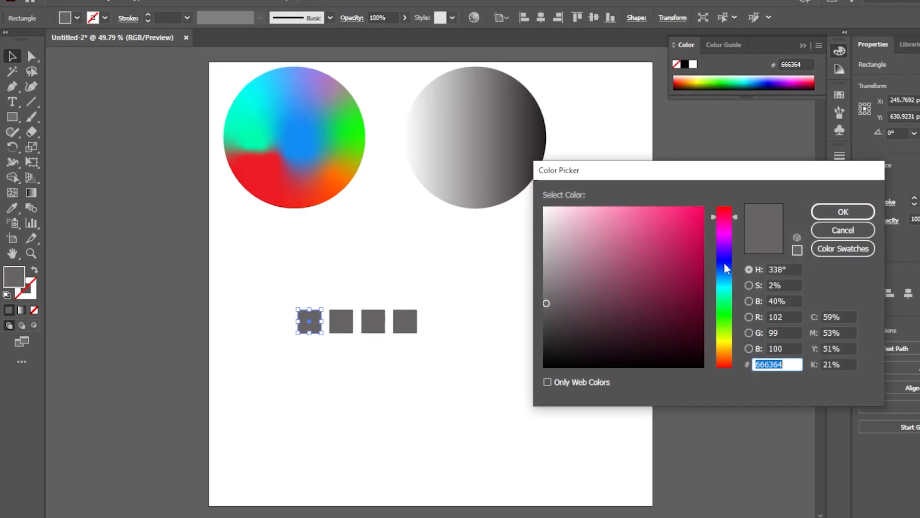
pyautogui.click(693, 219)
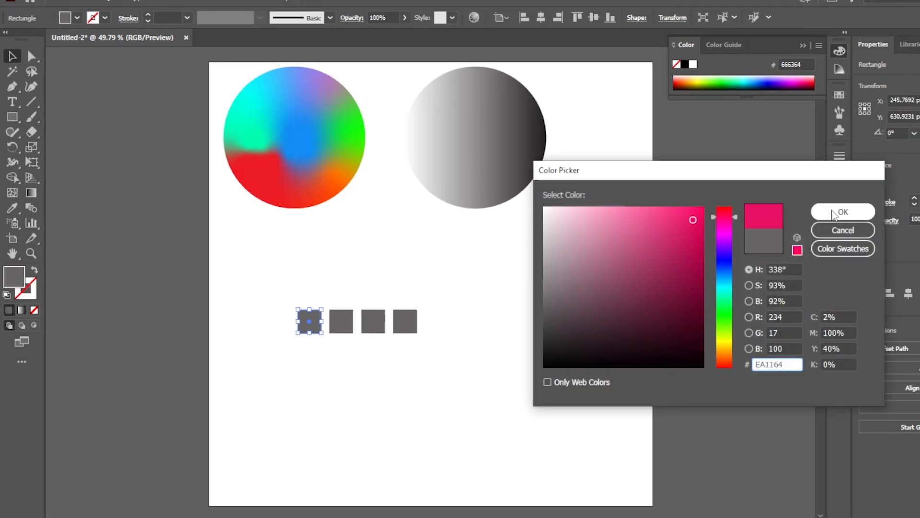
pyautogui.click(834, 212)
pyautogui.click(396, 292)
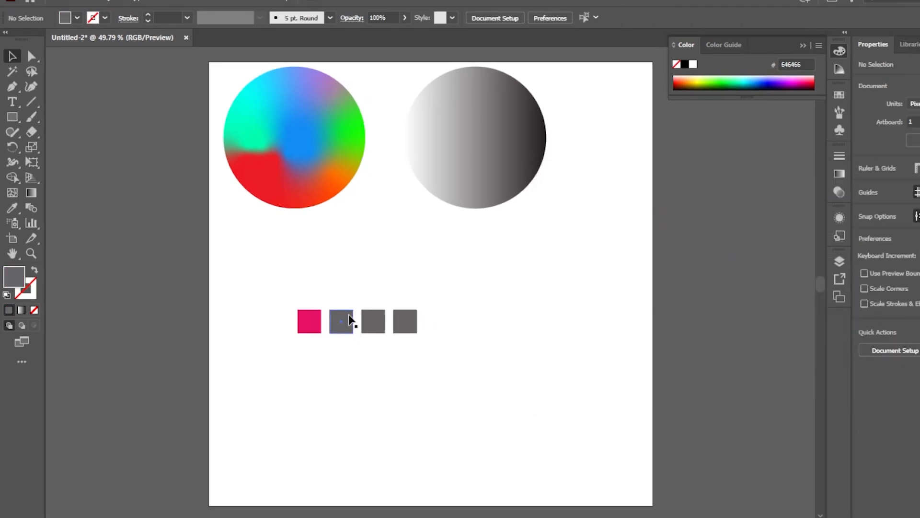
# - Fill the second square in the row with a strong blue at hue 240°
pyautogui.click(349, 321)
pyautogui.doubleClick(15, 282)
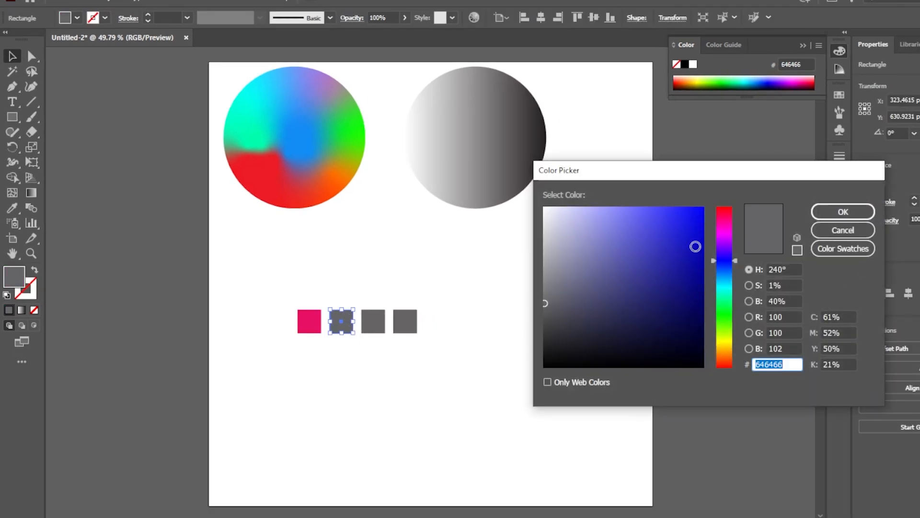
pyautogui.click(696, 234)
pyautogui.click(843, 212)
# - Fill the third square in the row with cyan 07EAEA
pyautogui.click(373, 321)
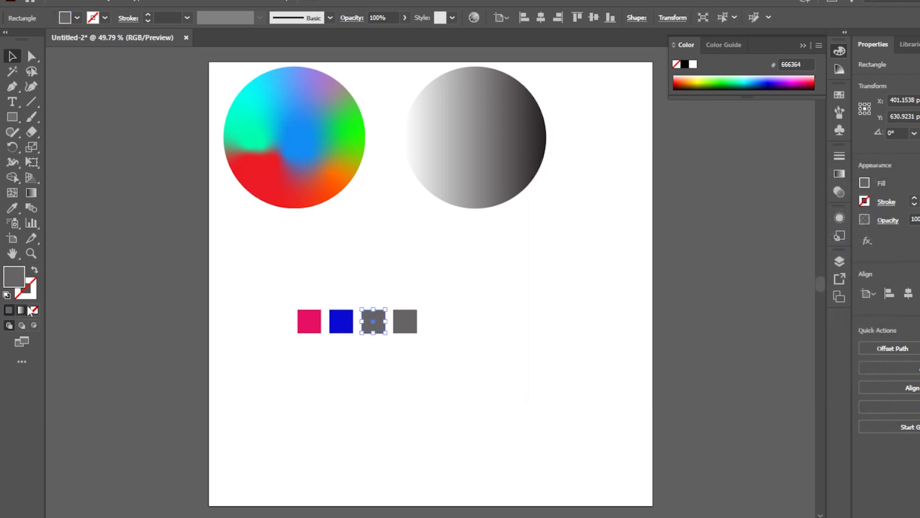
pyautogui.doubleClick(13, 281)
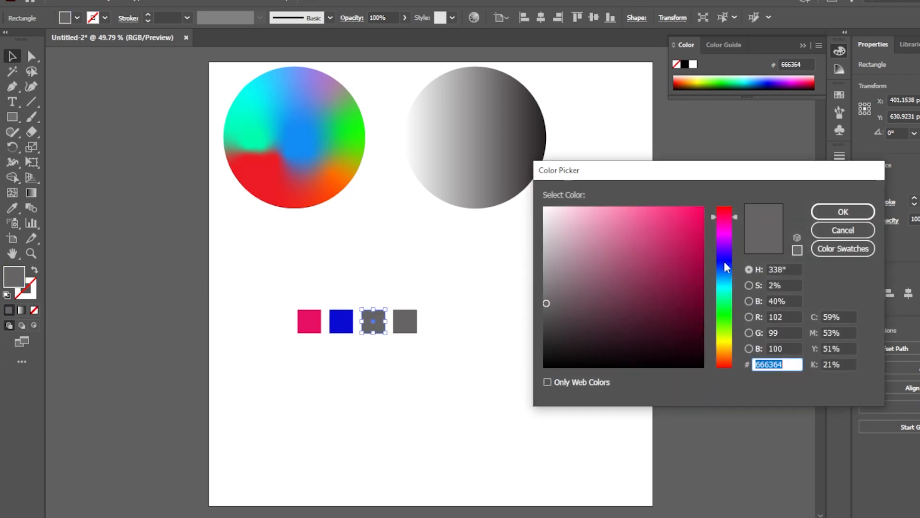
pyautogui.moveTo(724, 266); pyautogui.dragTo(724, 286)
pyautogui.click(700, 219)
pyautogui.click(843, 211)
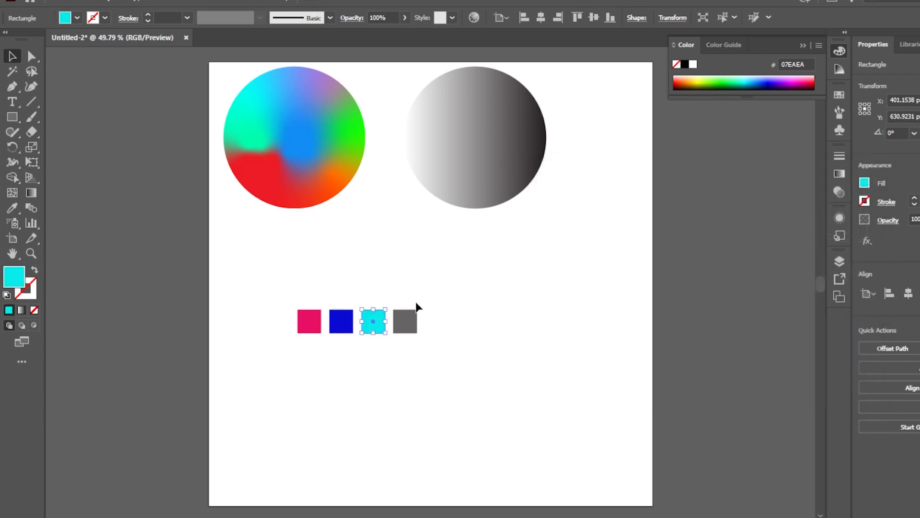
# - Fill the fourth square in the row with green 32E019
pyautogui.click(405, 320)
pyautogui.doubleClick(13, 278)
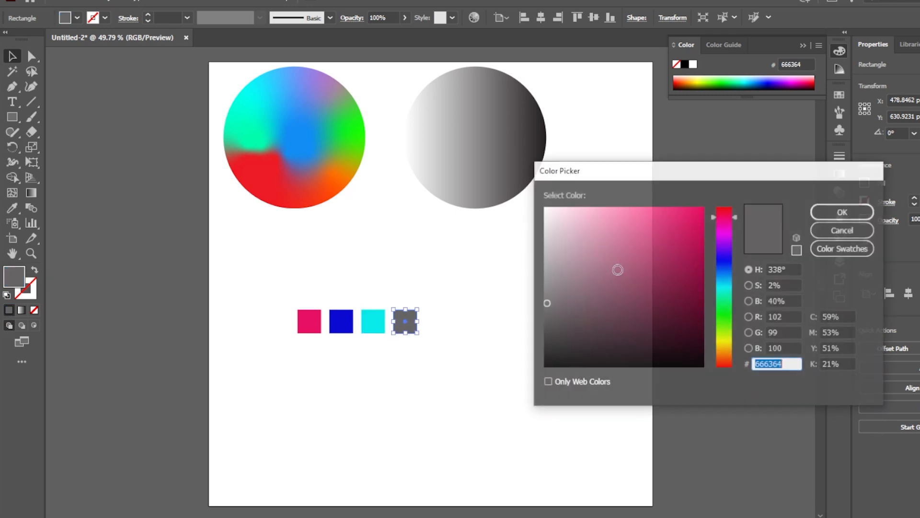
pyautogui.click(724, 317)
pyautogui.click(687, 226)
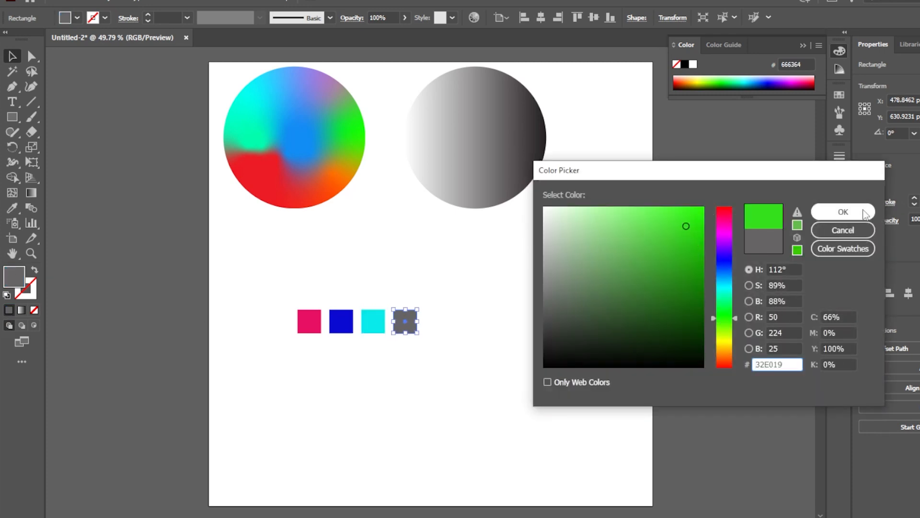
pyautogui.click(842, 211)
# - Recolor the white starting stop of the right circle's linear gradient with pink sampled from the first square
pyautogui.click(474, 149)
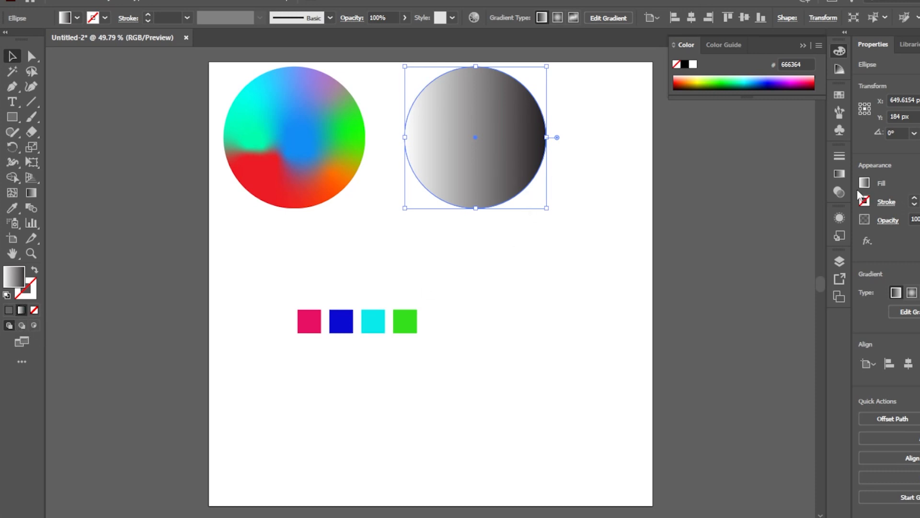
pyautogui.click(839, 174)
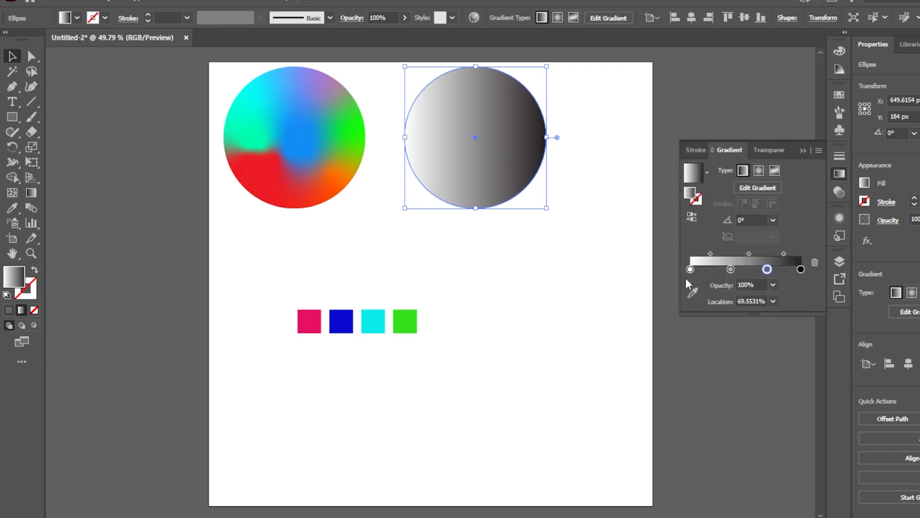
pyautogui.click(690, 269)
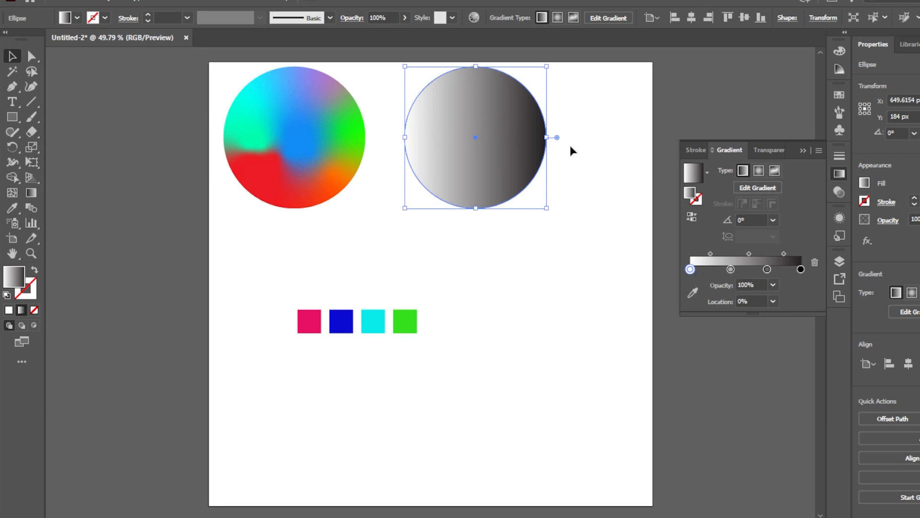
pyautogui.click(692, 294)
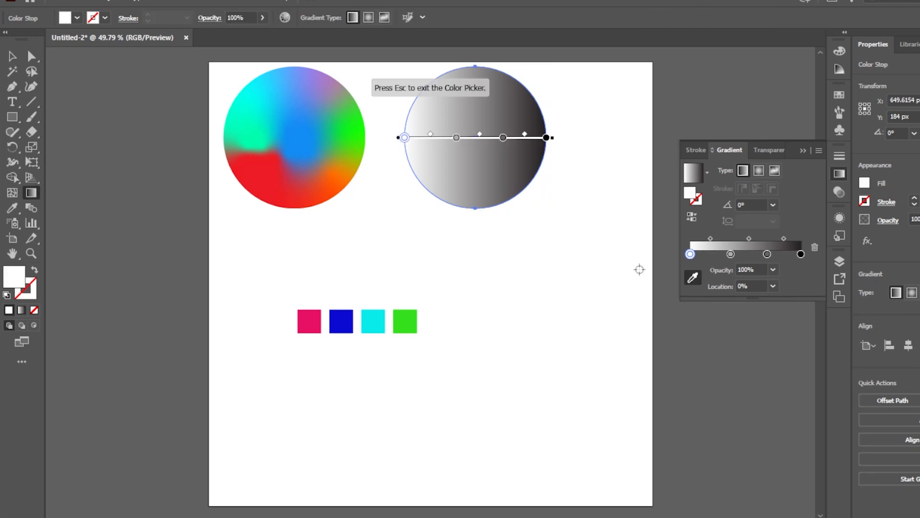
pyautogui.click(308, 321)
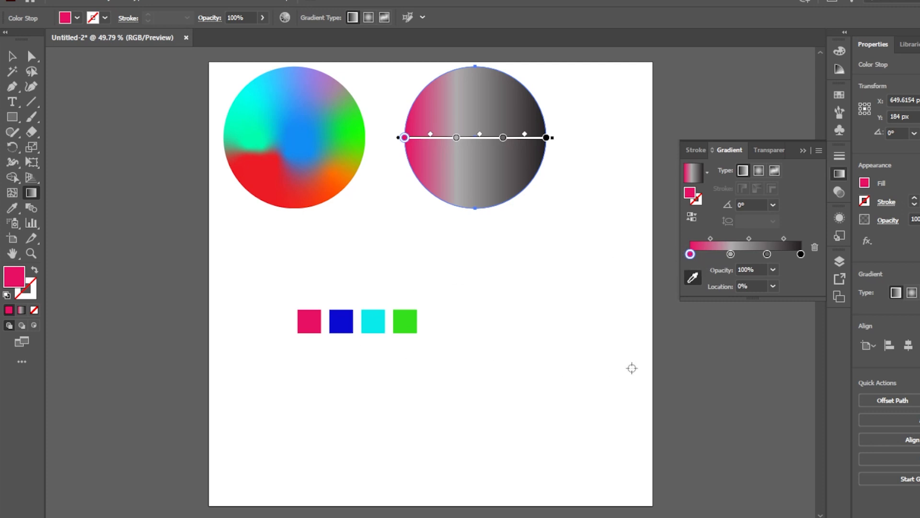
# - Recolor the gradient stop at about 36.6% with blue sampled from the second square
pyautogui.click(731, 254)
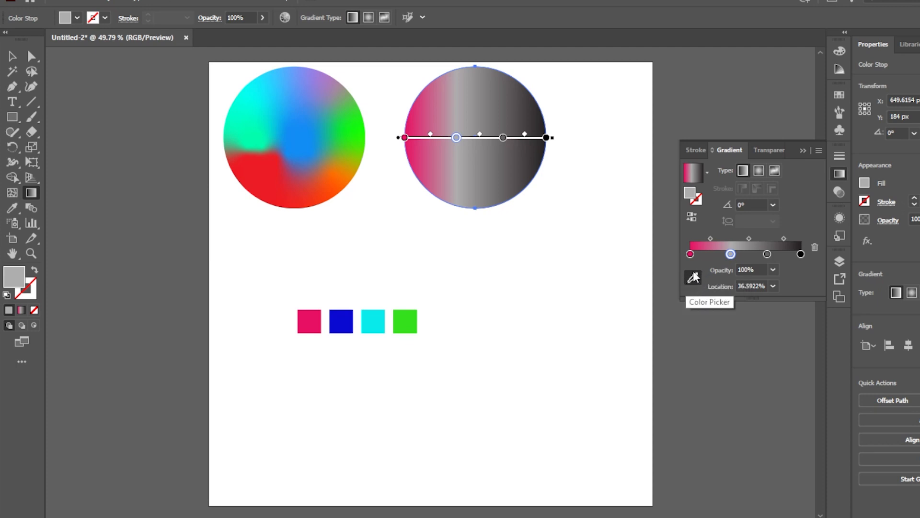
pyautogui.click(691, 283)
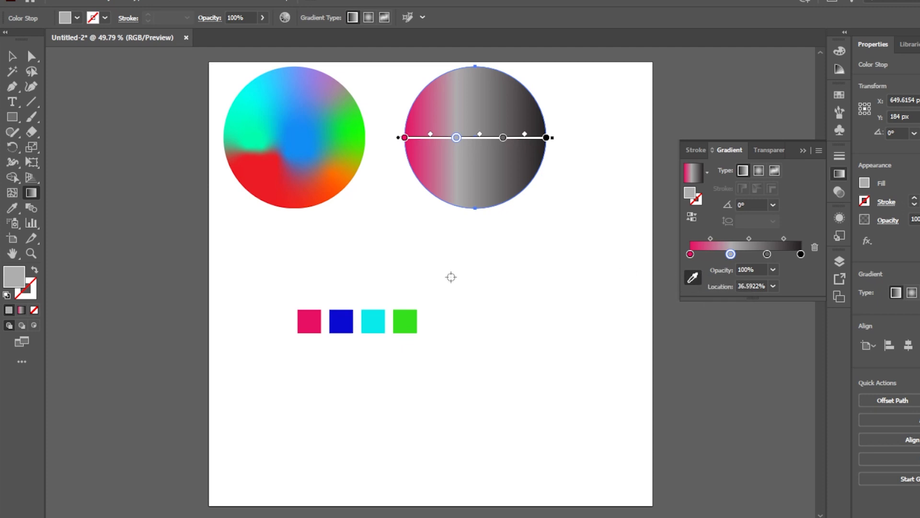
pyautogui.click(341, 321)
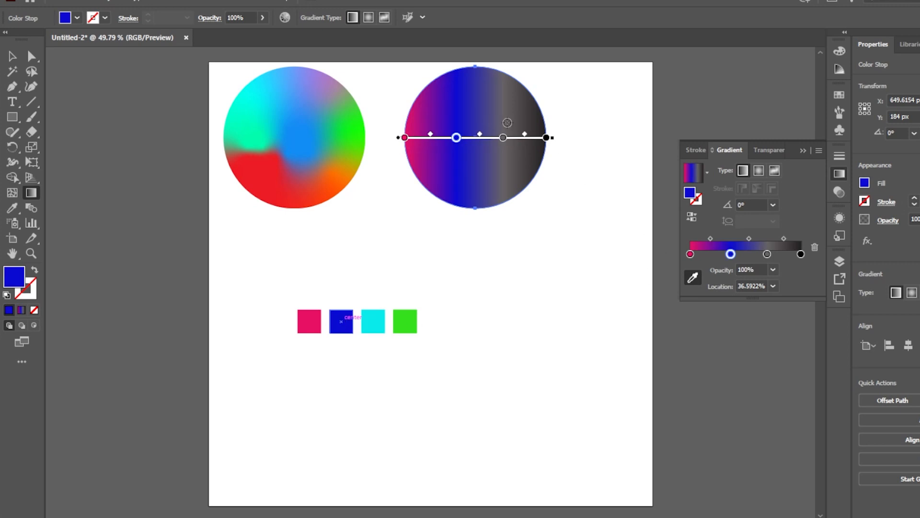
# - Recolor the stop at about 69.6% with the third square's cyan and the end stop with the fourth square's green, and deselect the circle
pyautogui.click(767, 254)
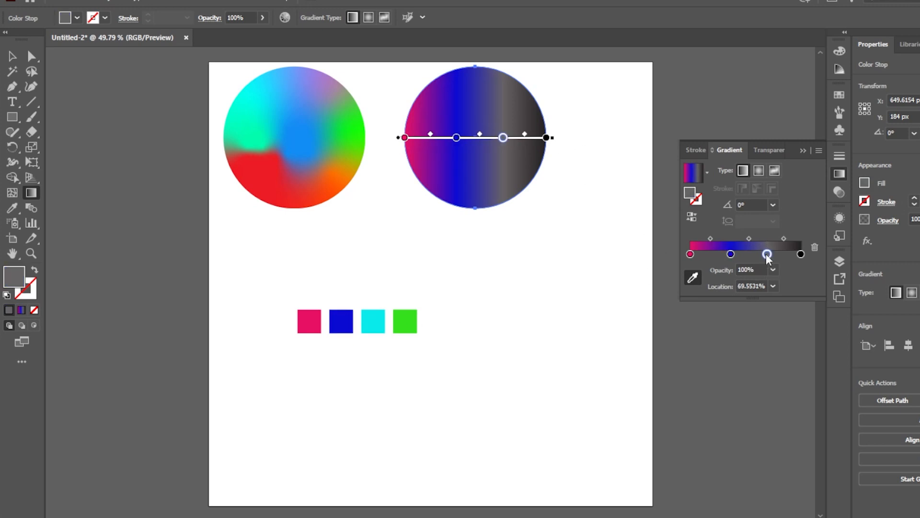
pyautogui.click(373, 321)
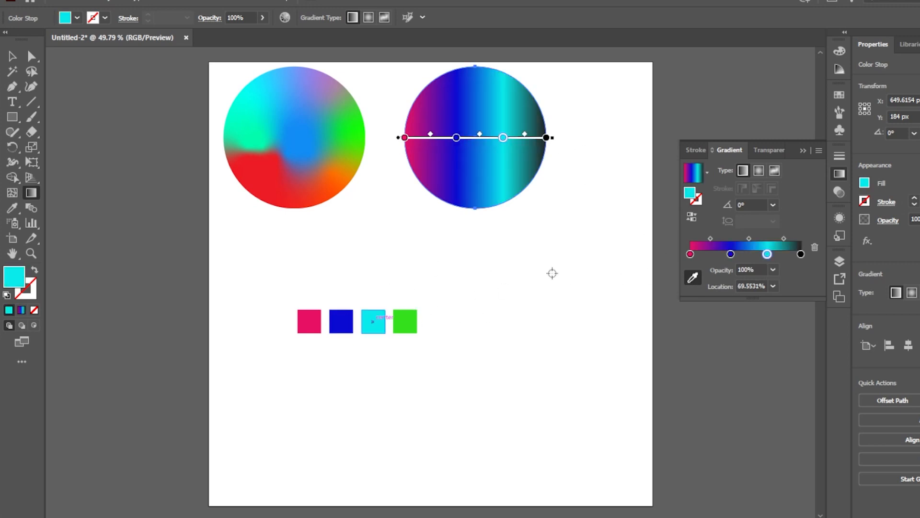
pyautogui.click(801, 254)
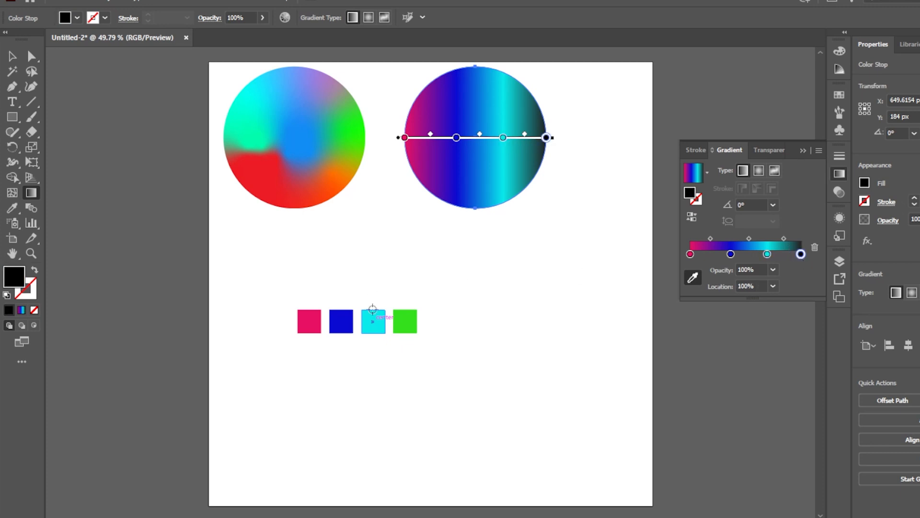
pyautogui.click(405, 321)
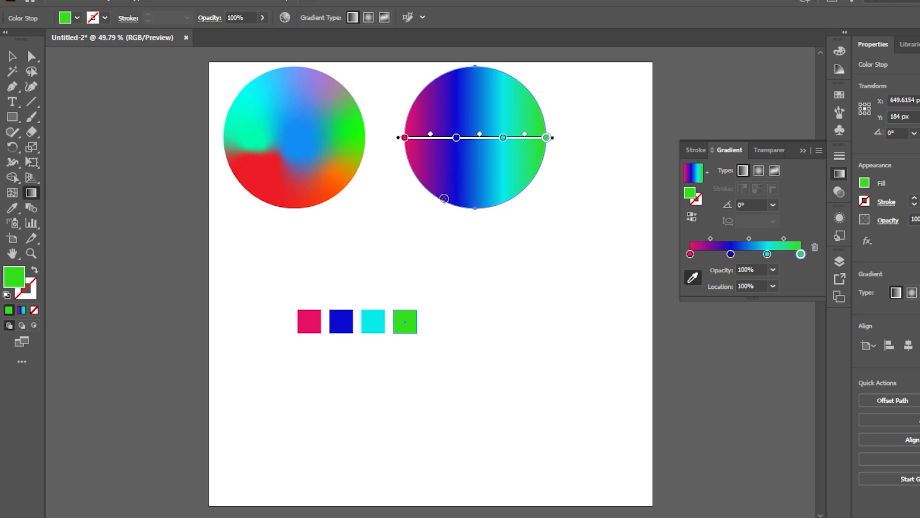
pyautogui.click(13, 61)
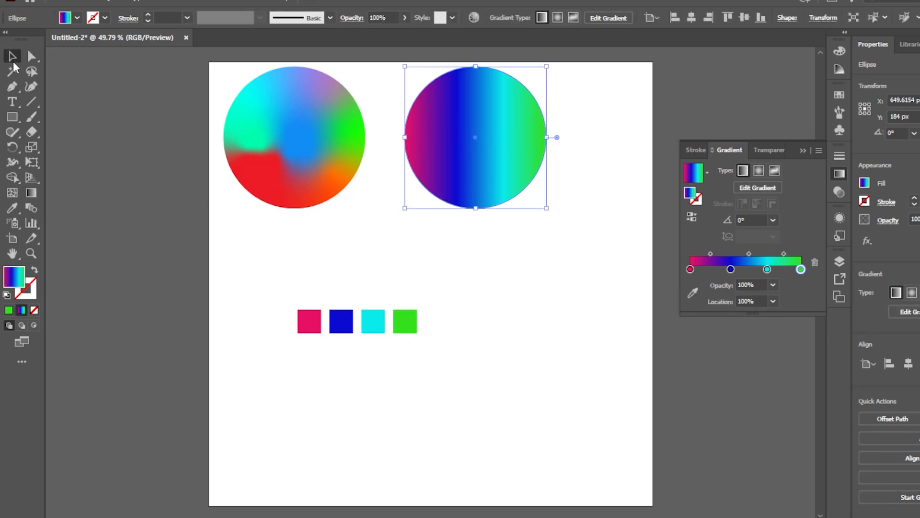
pyautogui.click(532, 271)
# - Redraw the right circle's gradient direction at several angles with the Gradient tool, ending nearly vertical at about 92° with green uppermost
pyautogui.click(499, 144)
pyautogui.press('g')
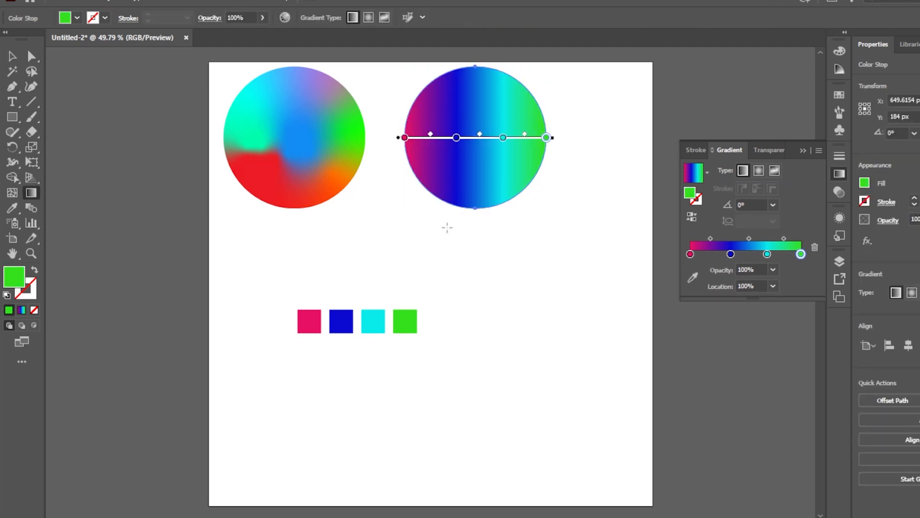
pyautogui.moveTo(447, 228); pyautogui.dragTo(491, 86)
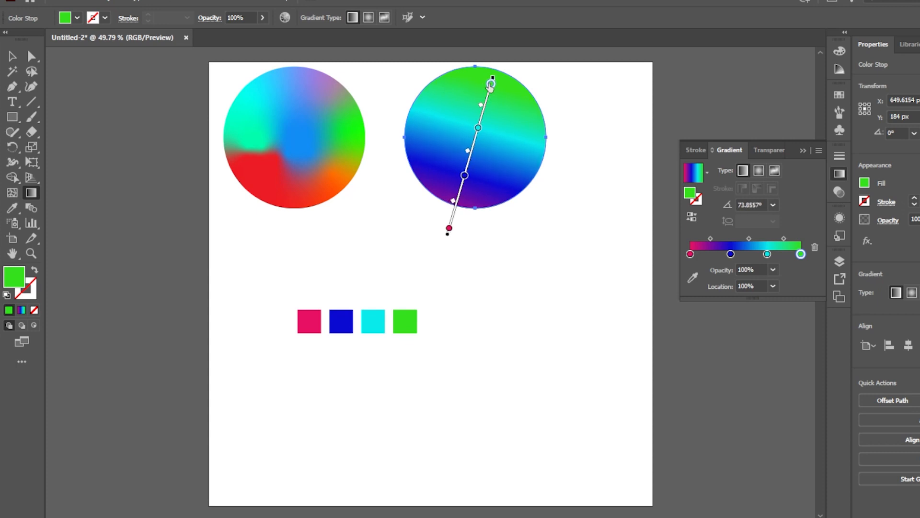
pyautogui.moveTo(376, 65); pyautogui.dragTo(574, 219)
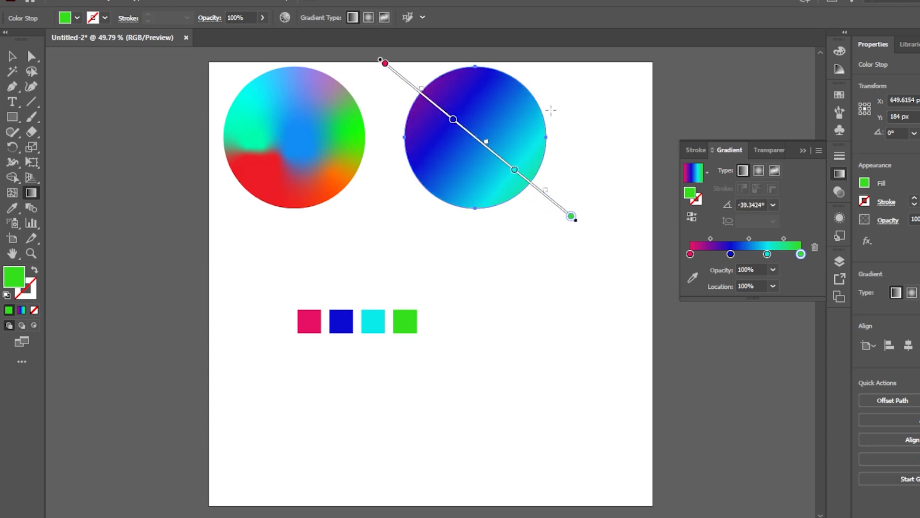
pyautogui.moveTo(550, 79); pyautogui.dragTo(388, 232)
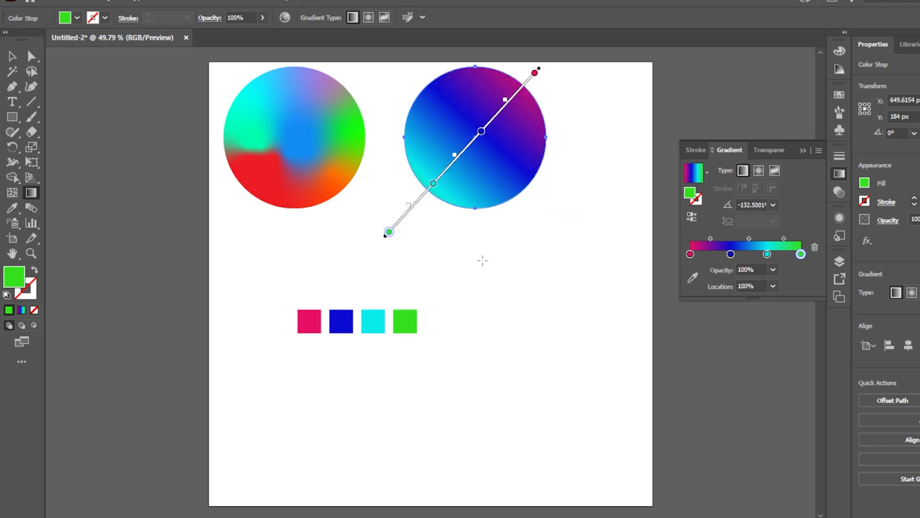
pyautogui.moveTo(483, 262); pyautogui.dragTo(472, 217)
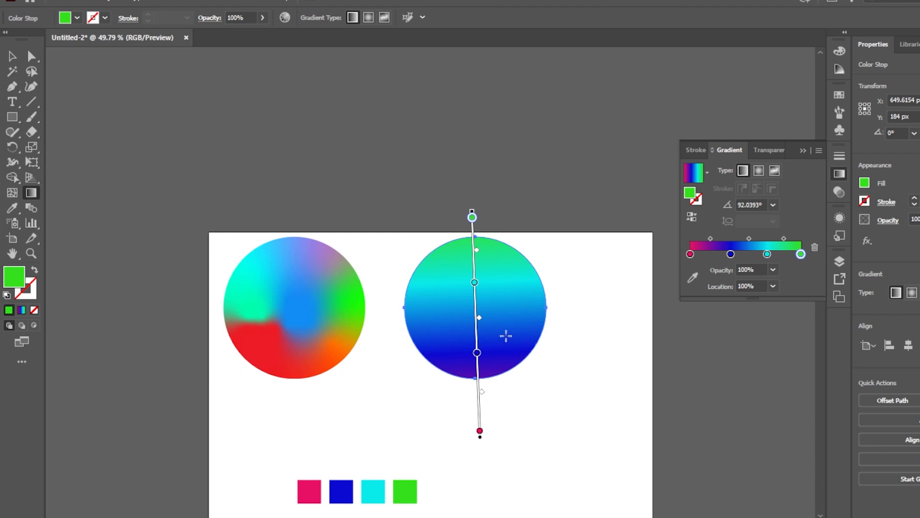
# - Shift the midpoints on both sides of the cyan stop closer to it and move the blue stop to about 45.4%
pyautogui.moveTo(480, 322); pyautogui.dragTo(479, 305)
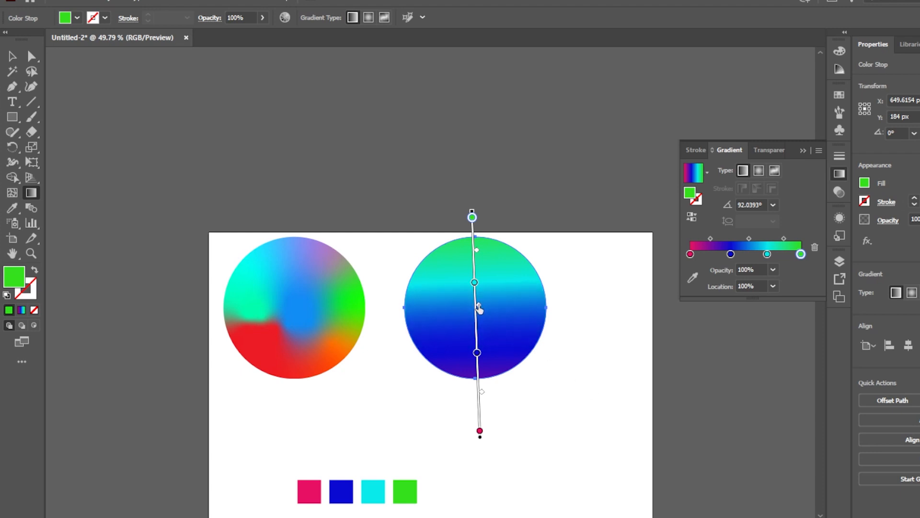
pyautogui.moveTo(476, 257); pyautogui.dragTo(478, 270)
pyautogui.moveTo(478, 354); pyautogui.dragTo(476, 333)
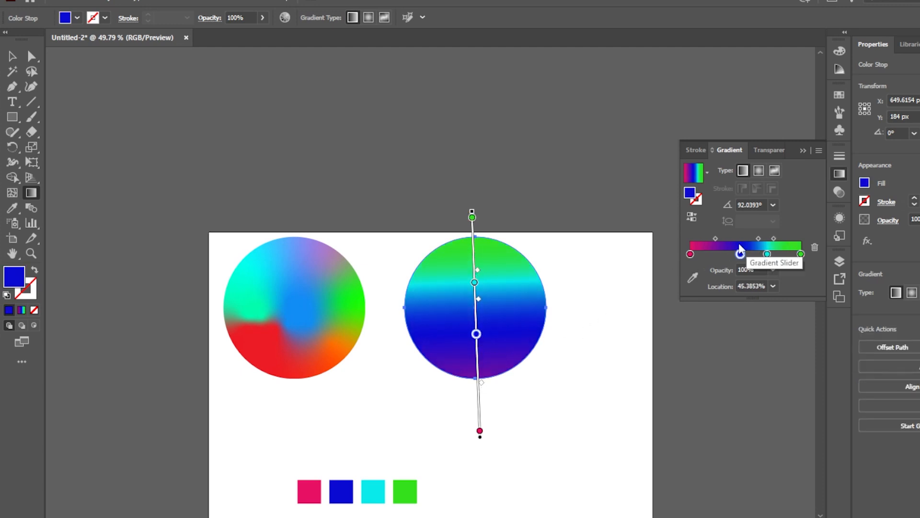
# - Reposition the blue stop at about 23.6% and the cyan stop at about 46.6%, and finish editing the gradient
pyautogui.moveTo(741, 253); pyautogui.dragTo(716, 254)
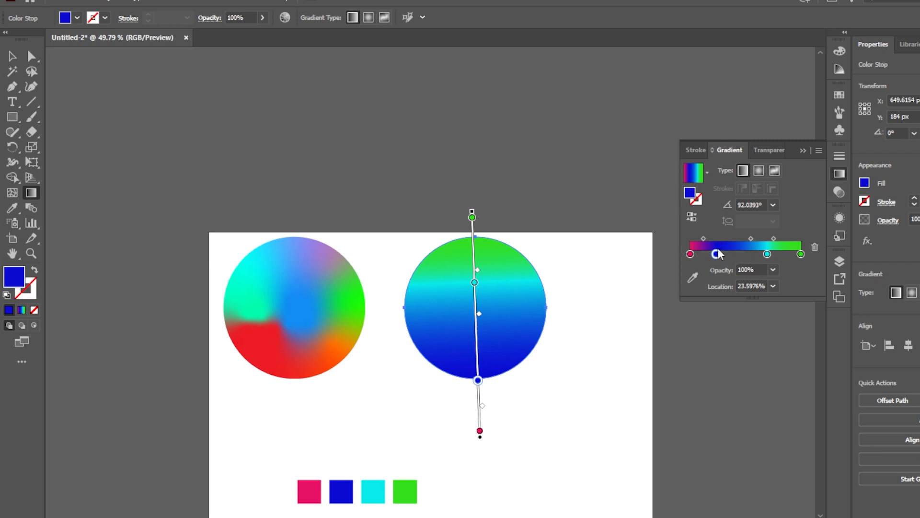
pyautogui.moveTo(767, 255); pyautogui.dragTo(741, 256)
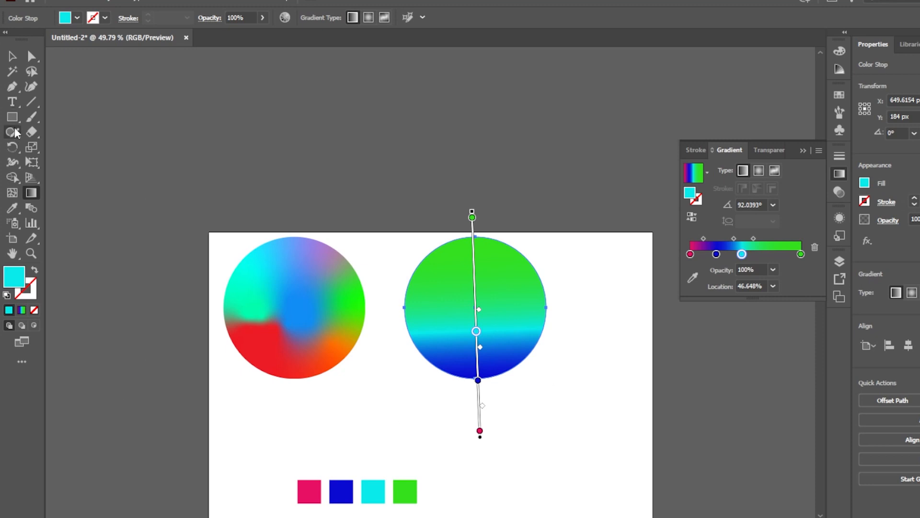
pyautogui.click(12, 56)
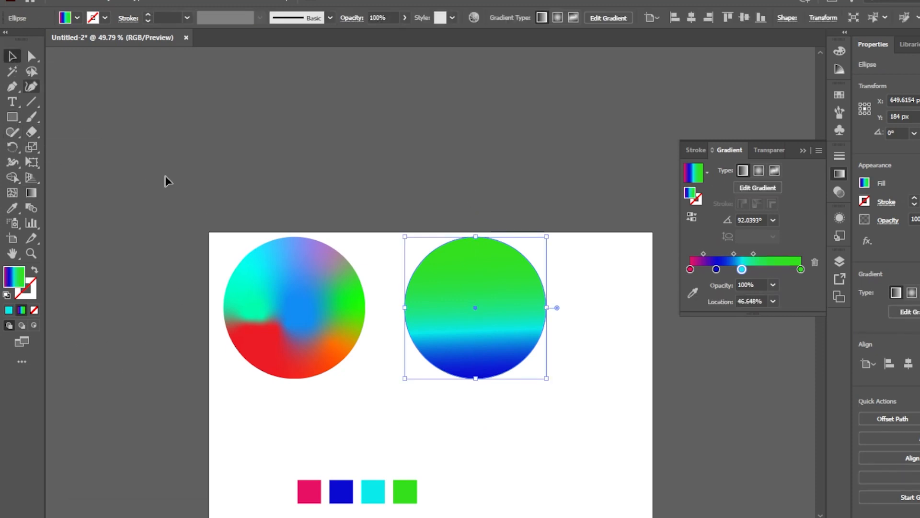
# - Duplicate the green-to-blue gradient circle to below and slightly right of the original, and give the copy a solid cyan fill
pyautogui.scroll(-4, 556, 330)
pyautogui.moveTo(489, 201); pyautogui.dragTo(546, 367)
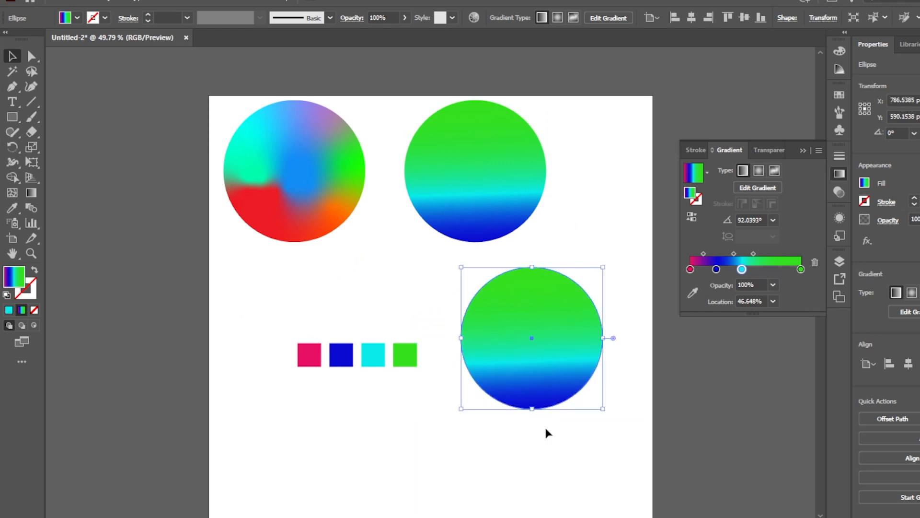
pyautogui.click(8, 310)
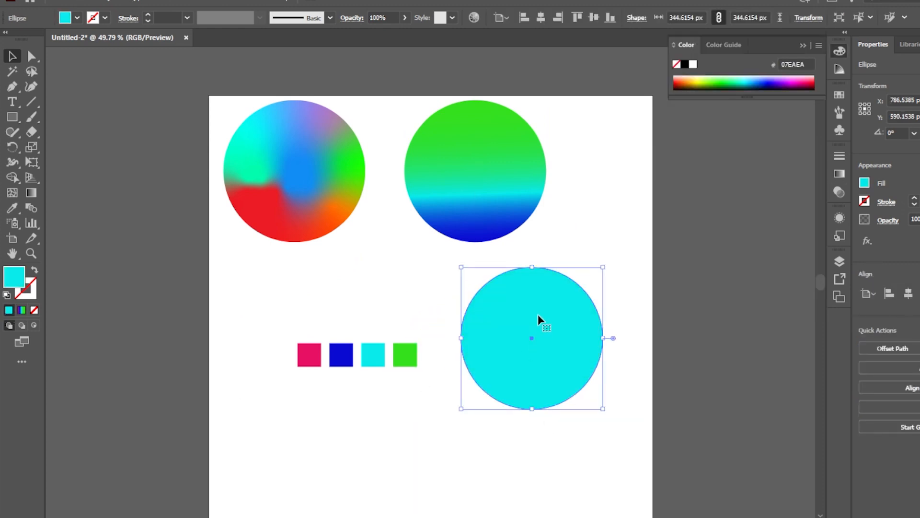
# - Apply a radial gradient to the copy, move its blue and cyan stops outward, and set the cyan-green midpoint to about 37.4%
pyautogui.click(839, 174)
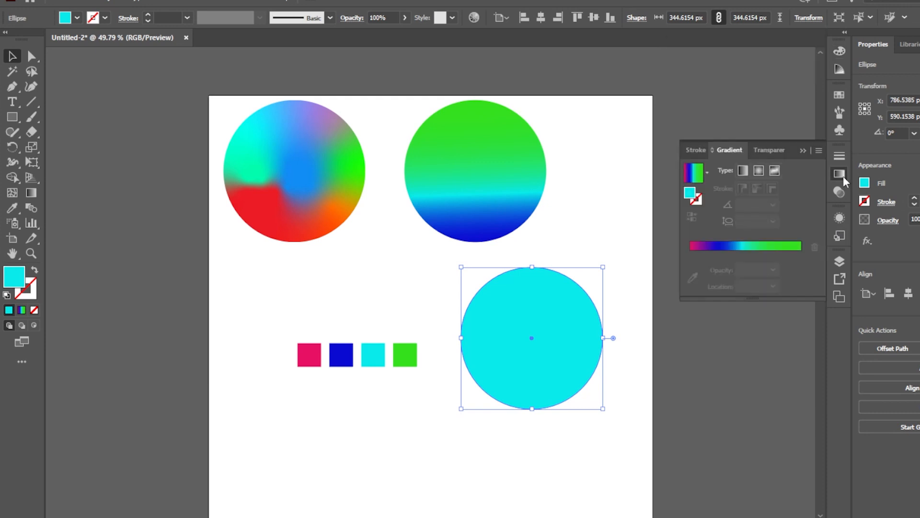
pyautogui.click(758, 170)
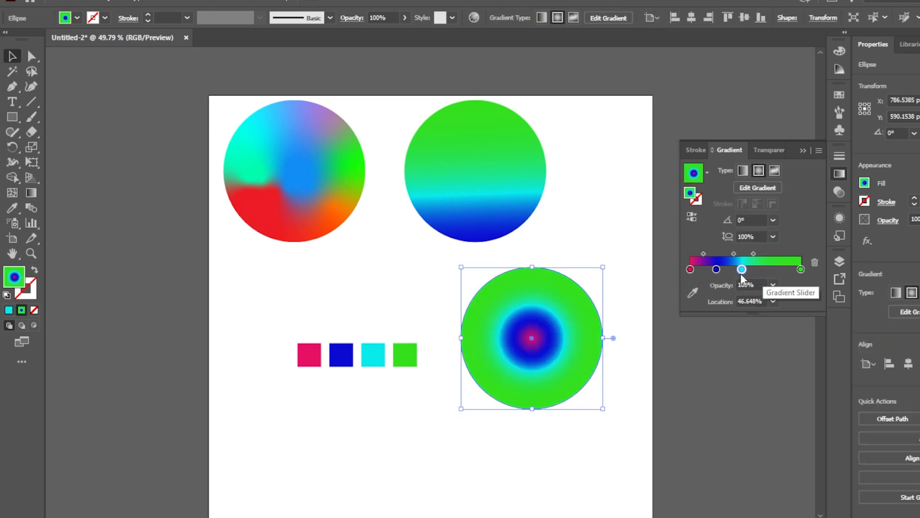
pyautogui.moveTo(742, 269); pyautogui.dragTo(783, 253)
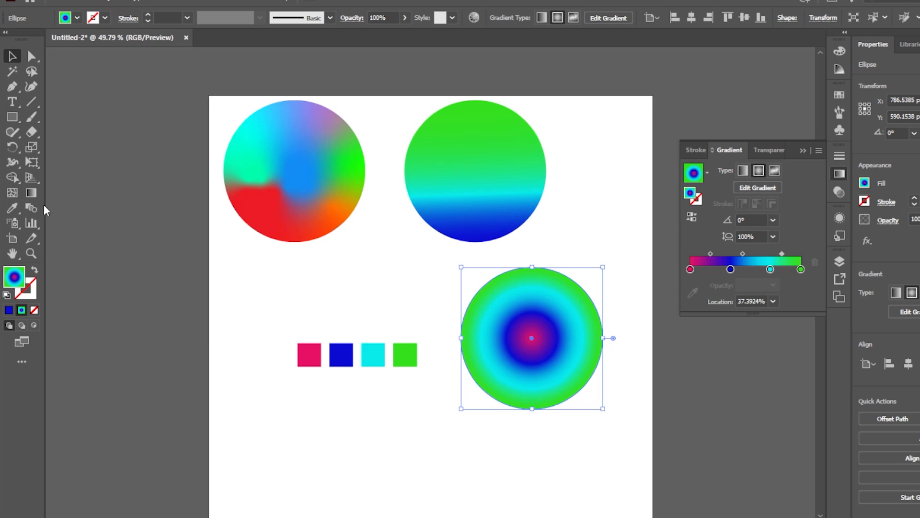
# - Redraw the radial gradient across the circle with the Gradient tool at about 173°, moving its pink focal point near the right edge
pyautogui.click(32, 193)
pyautogui.moveTo(462, 334)
pyautogui.mouseDown()
pyautogui.moveTo(530, 319)
pyautogui.moveTo(546, 339)
pyautogui.moveTo(582, 339)
pyautogui.mouseUp()
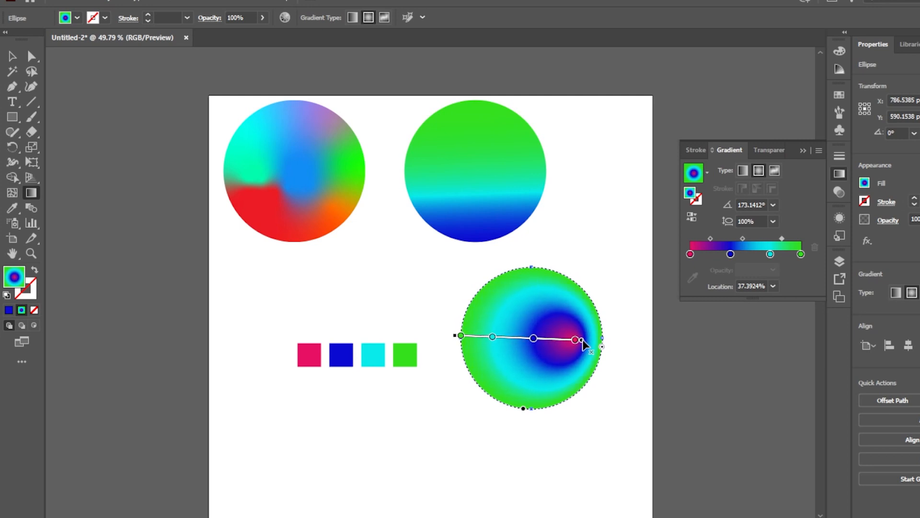
pyautogui.moveTo(459, 335)
pyautogui.mouseDown()
pyautogui.moveTo(488, 335)
pyautogui.moveTo(459, 336)
pyautogui.mouseUp()
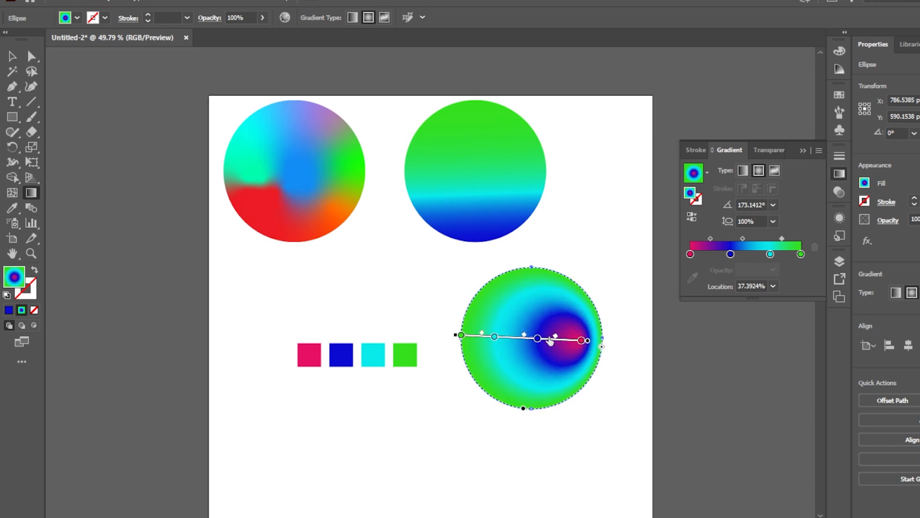
# - Enlarge the pink area by moving its midpoint and the blue stop outward, and place the cyan stop at about 75.5%
pyautogui.moveTo(554, 335); pyautogui.dragTo(491, 337)
pyautogui.click(493, 336)
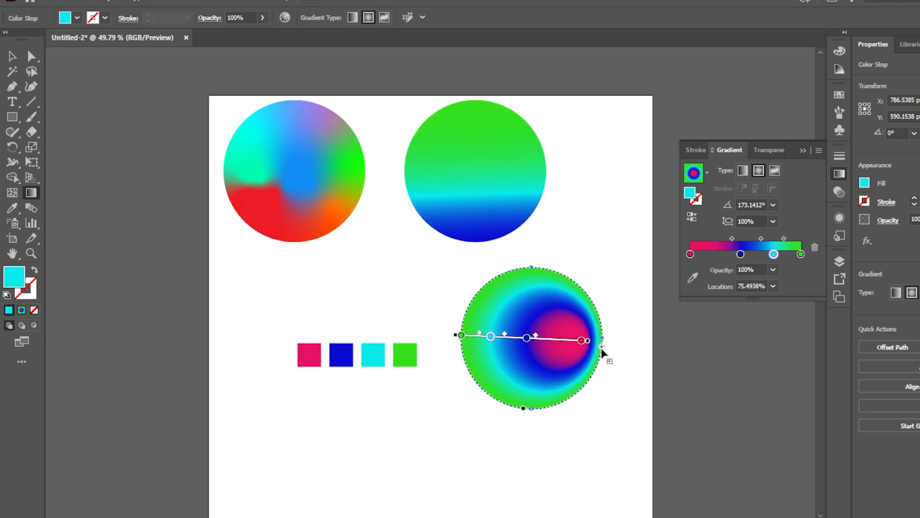
# - Resize the radial gradient's extent, first down to a small central spot and finally well beyond the circle's edge, and deselect the circle
pyautogui.moveTo(602, 347); pyautogui.dragTo(552, 344)
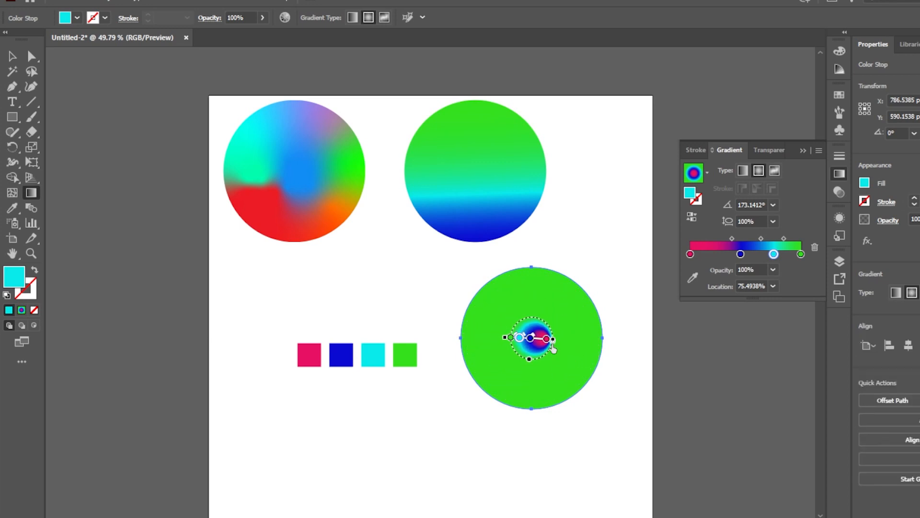
pyautogui.click(548, 340)
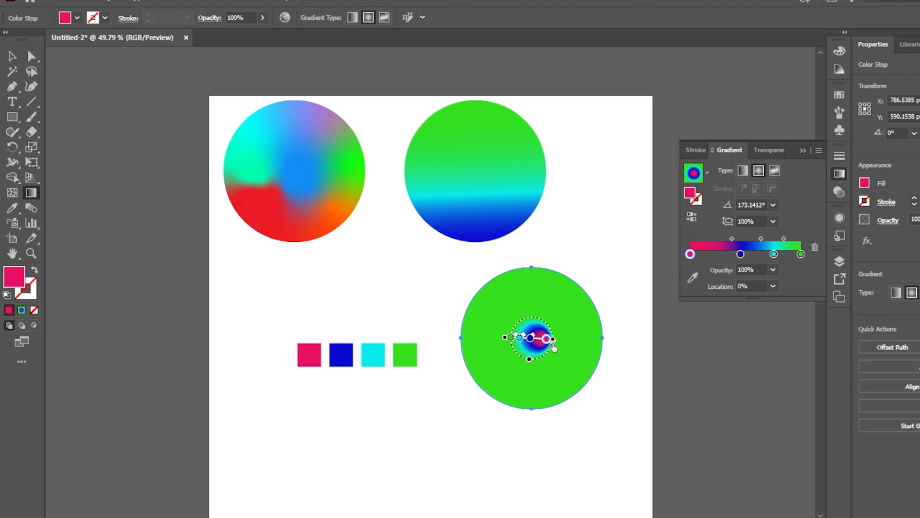
pyautogui.hotkey('ctrl', '+')
pyautogui.hotkey('ctrl', '+')
pyautogui.hotkey('ctrl', '+')
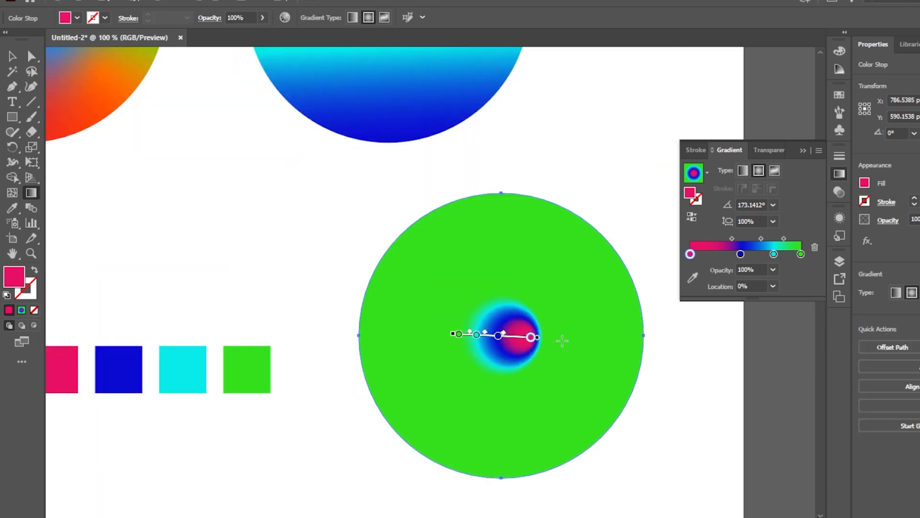
pyautogui.moveTo(534, 340)
pyautogui.mouseDown()
pyautogui.moveTo(713, 369)
pyautogui.moveTo(844, 372)
pyautogui.moveTo(784, 379)
pyautogui.mouseUp()
pyautogui.hotkey('ctrl', '-')
pyautogui.hotkey('ctrl', '-')
pyautogui.hotkey('ctrl', '-')
pyautogui.hotkey('ctrl', '-')
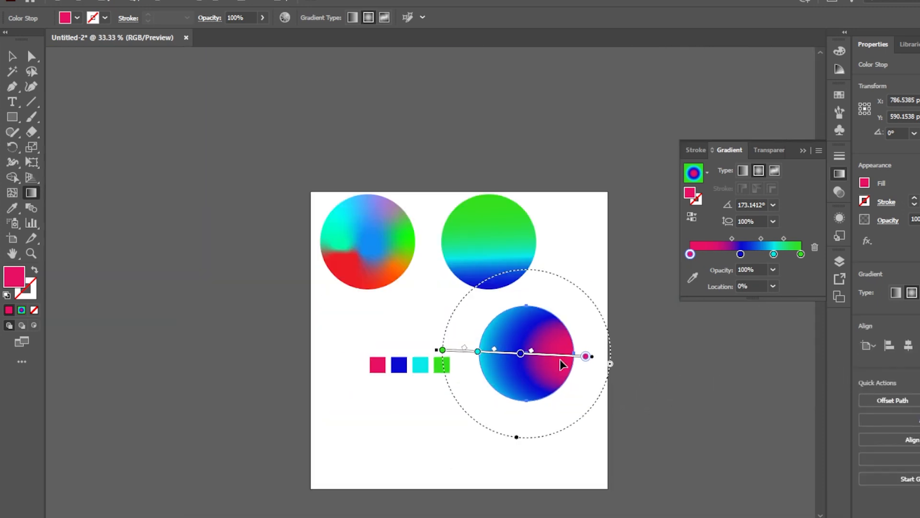
pyautogui.press('v')
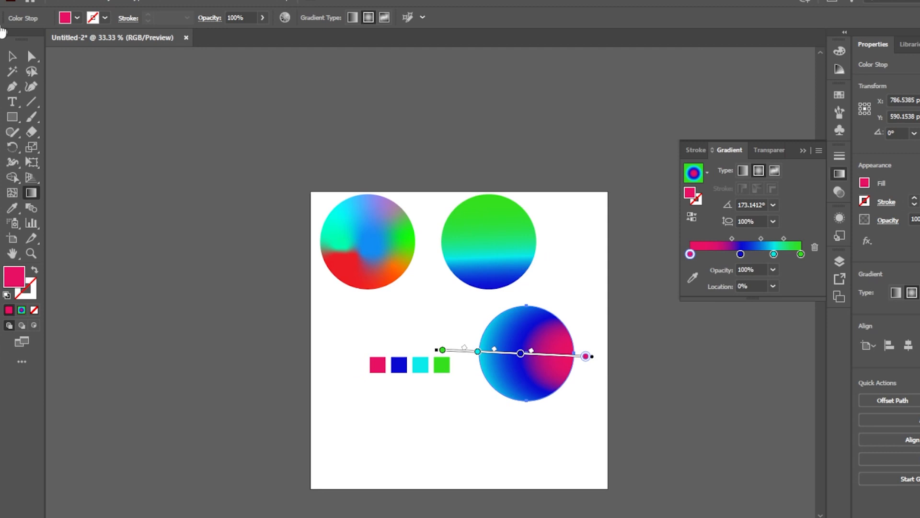
pyautogui.click(421, 429)
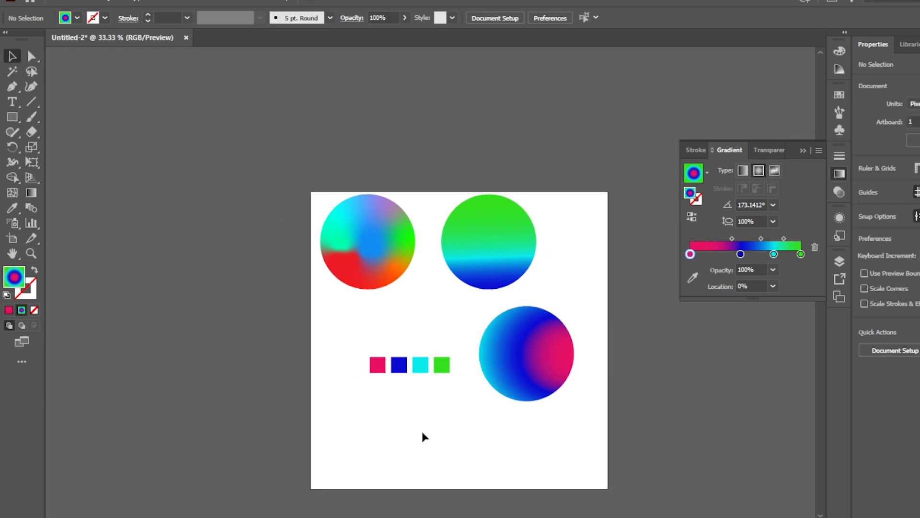